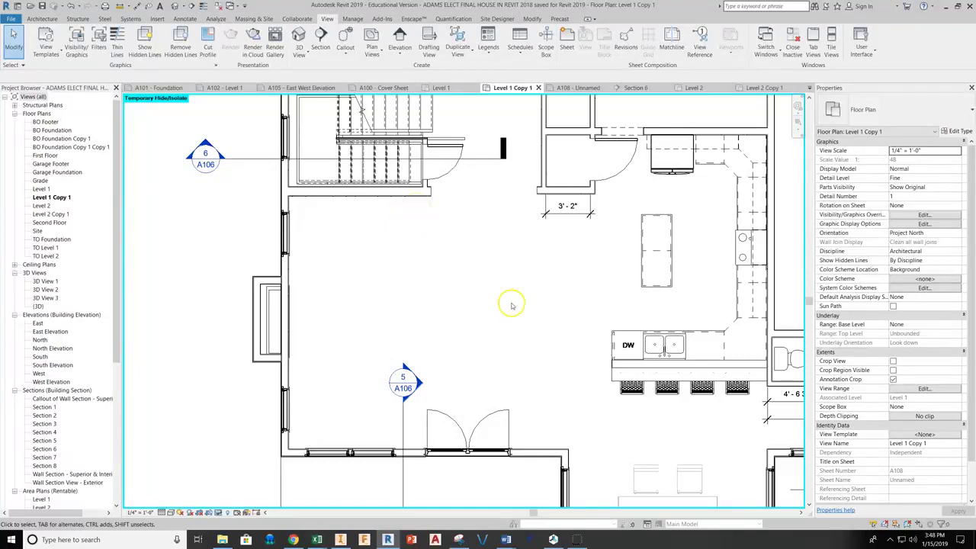
Frame the existing stair and living area in the Level 1 Copy 1 plan and show the Architecture tools.
middle_drag(427, 260, 460, 301)
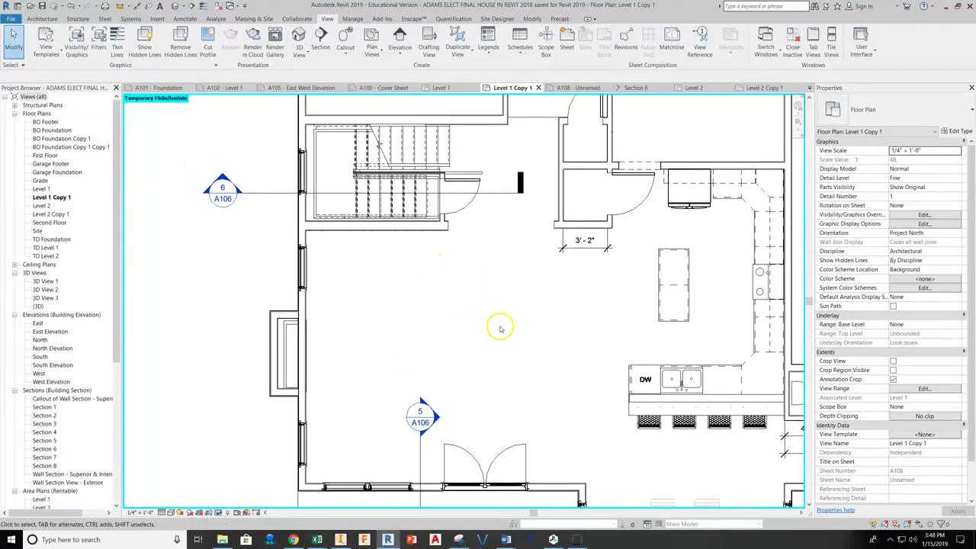
scroll(496, 326, up, 2)
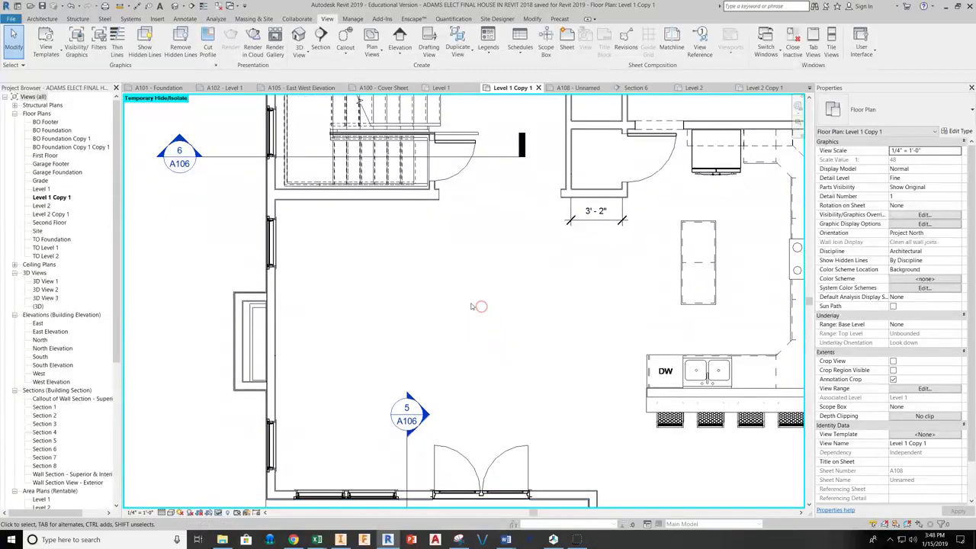
middle_drag(444, 274, 438, 298)
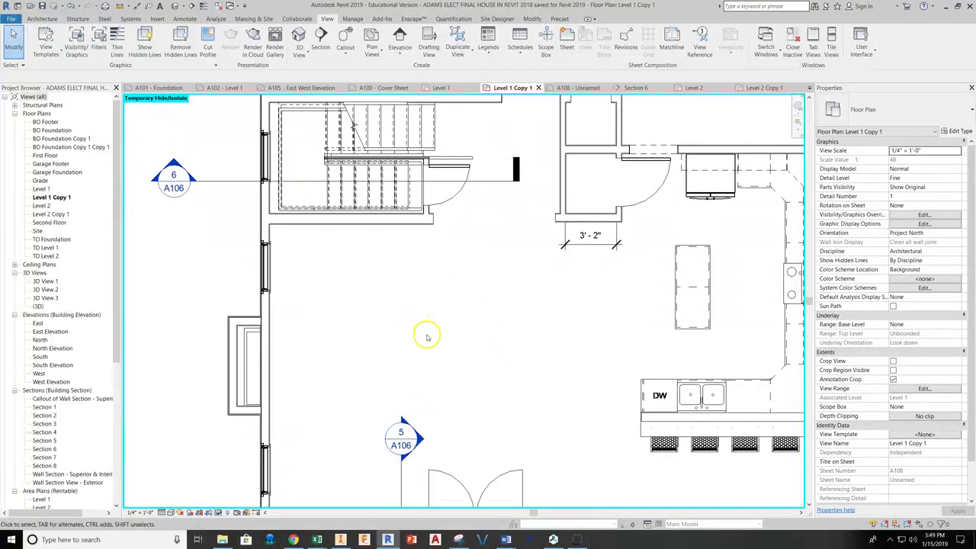
middle_drag(427, 334, 426, 324)
click(36, 20)
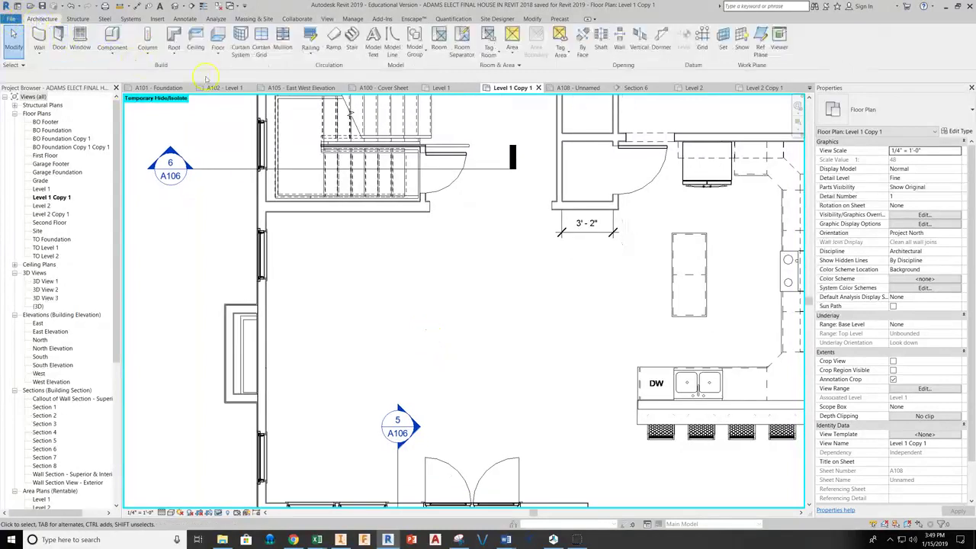
Start a new stair, keeping the Assembled Stair 7 3/4" max riser 10" tread type.
click(352, 46)
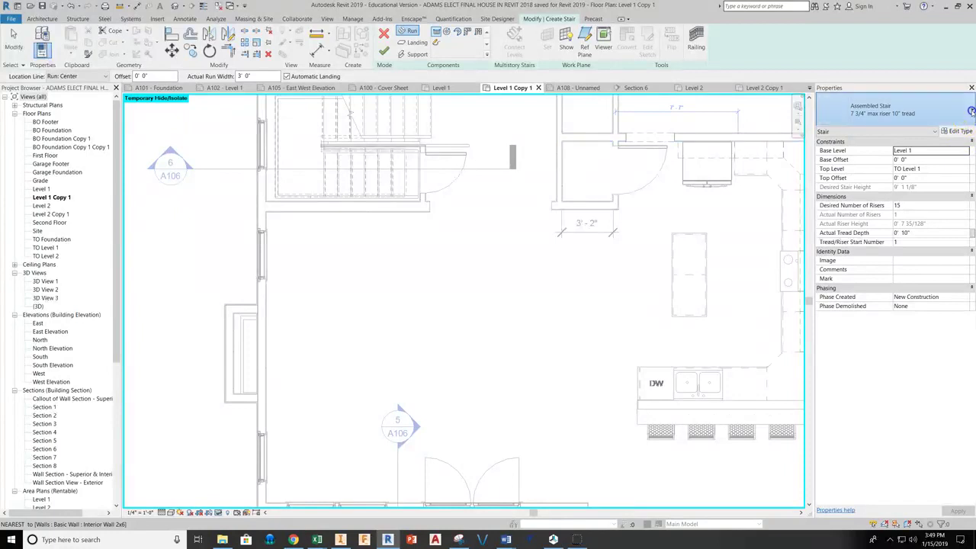
click(972, 111)
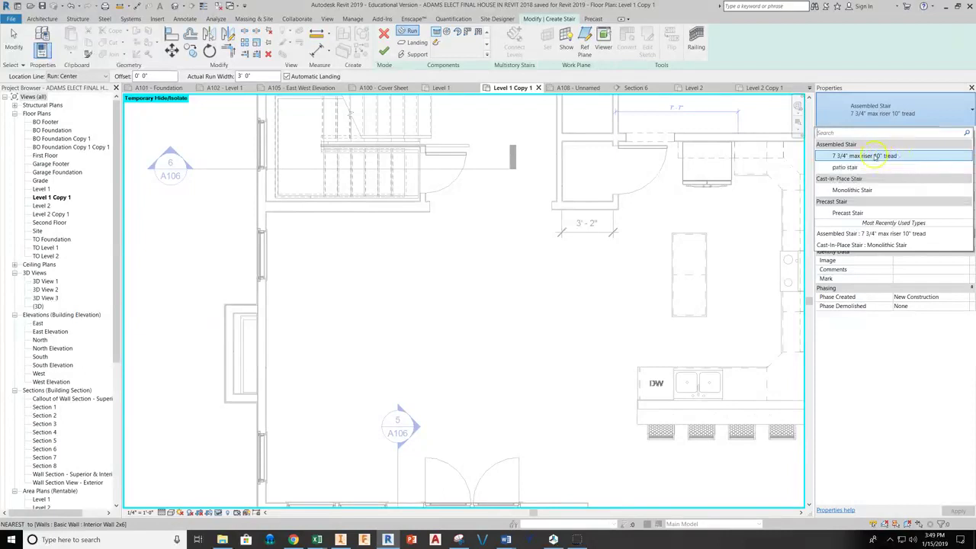
click(957, 108)
click(961, 131)
drag(521, 53, 568, 55)
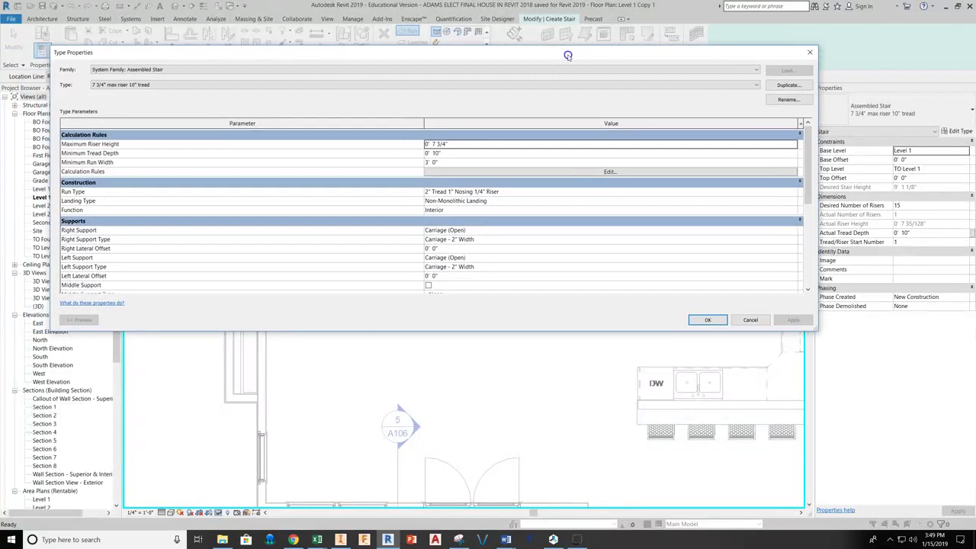
click(786, 85)
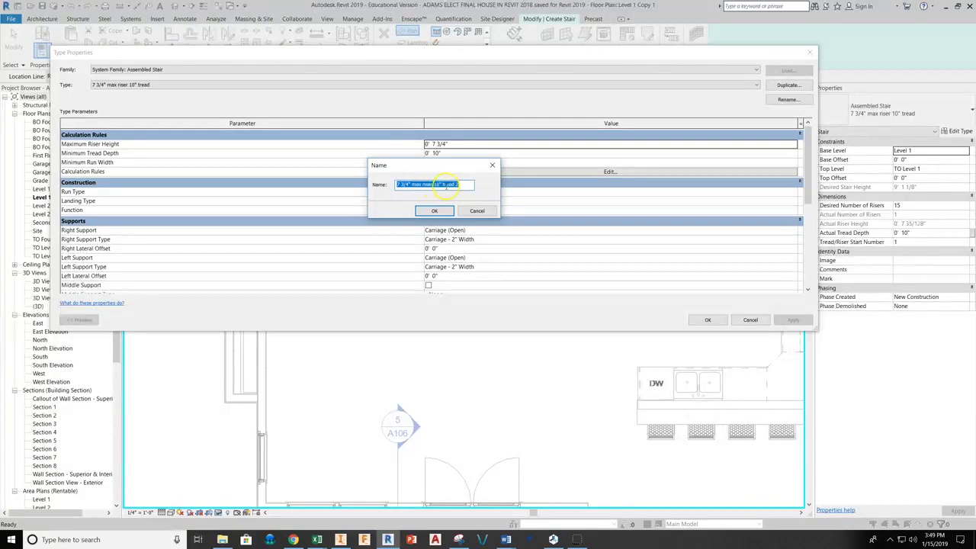
click(460, 185)
click(427, 210)
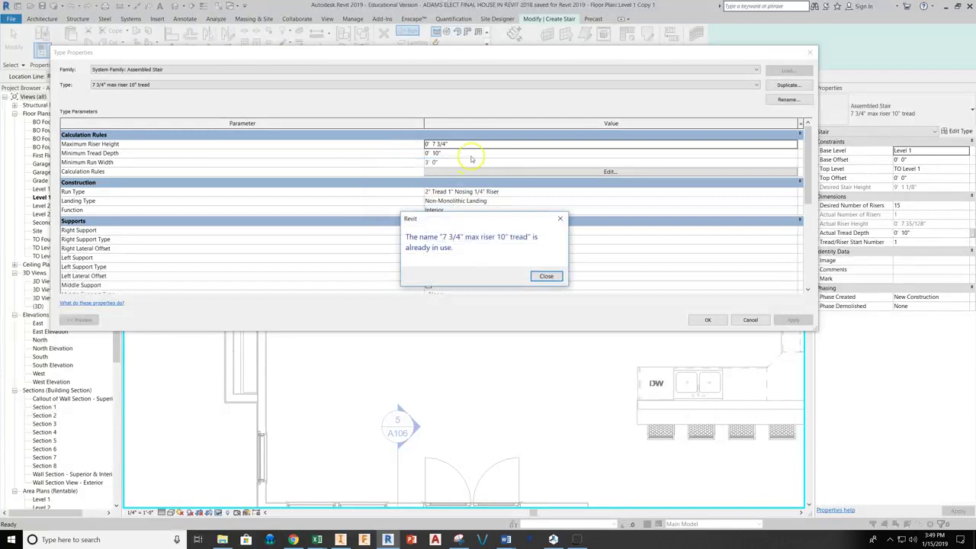
click(544, 279)
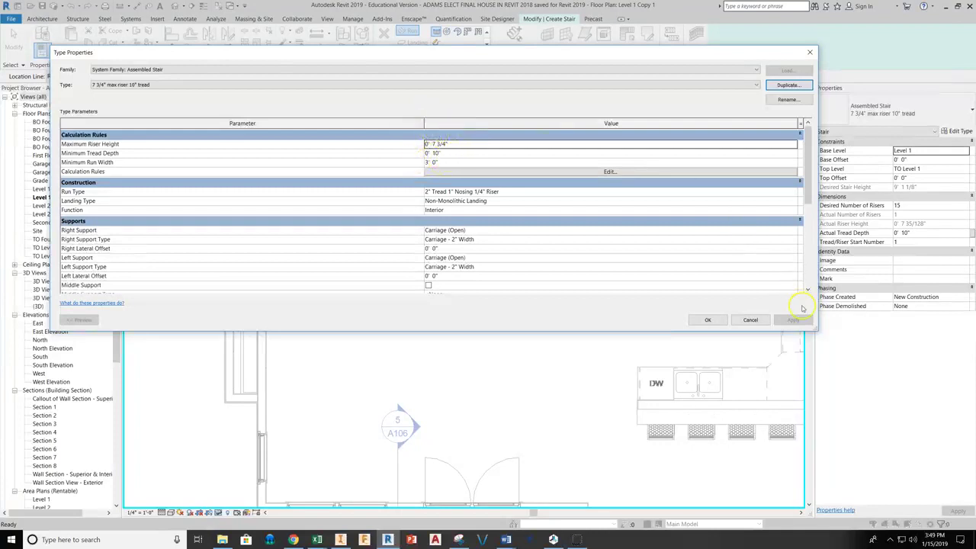
Set the stair's Top Level to Level 2 with 16 desired risers.
click(715, 320)
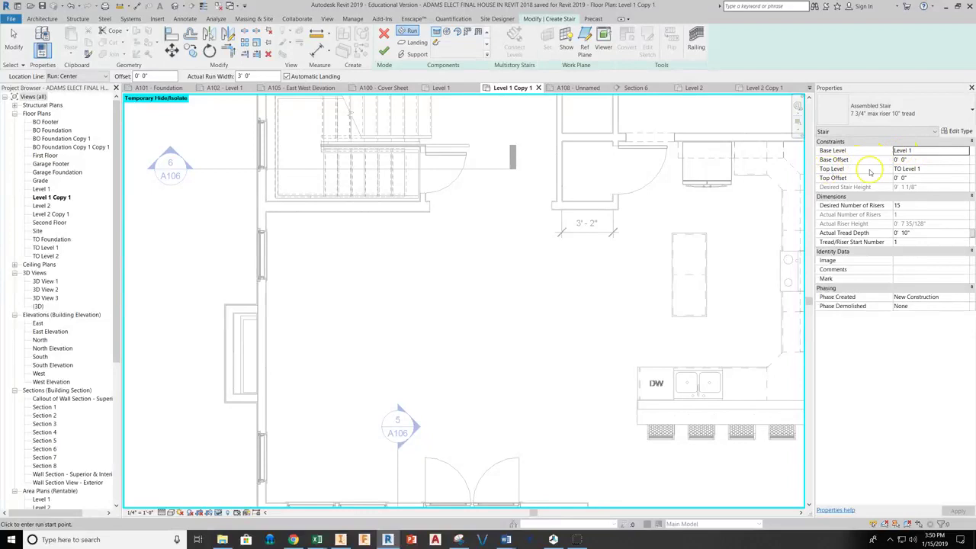
click(961, 168)
click(966, 169)
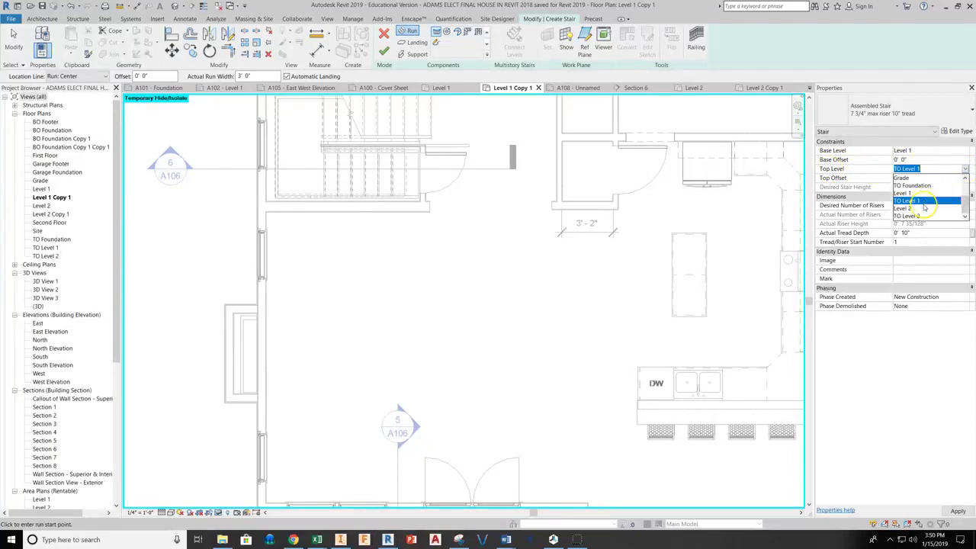
scroll(911, 207, down, 1)
click(907, 208)
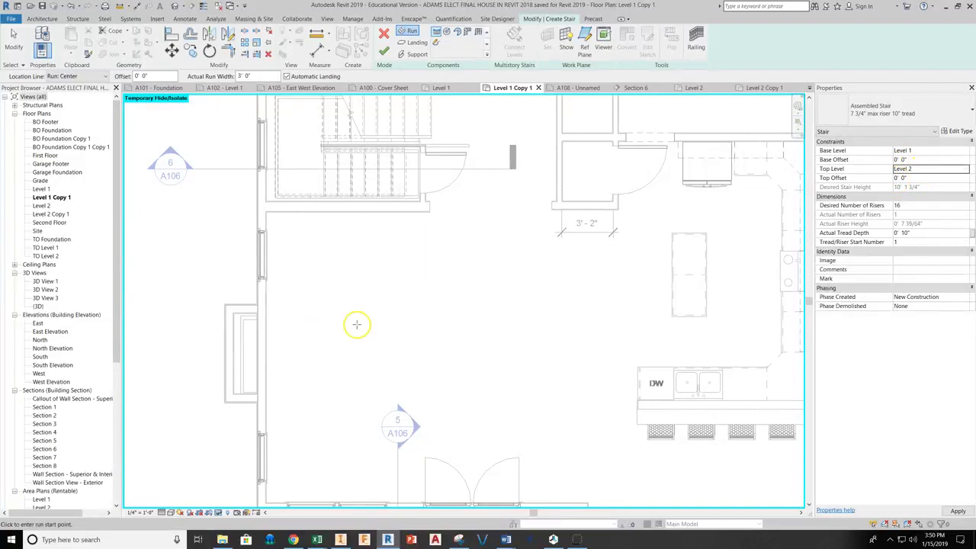
Sketch a straight 16-riser run, 13' 4" long, across the open living area.
middle_drag(410, 321, 421, 272)
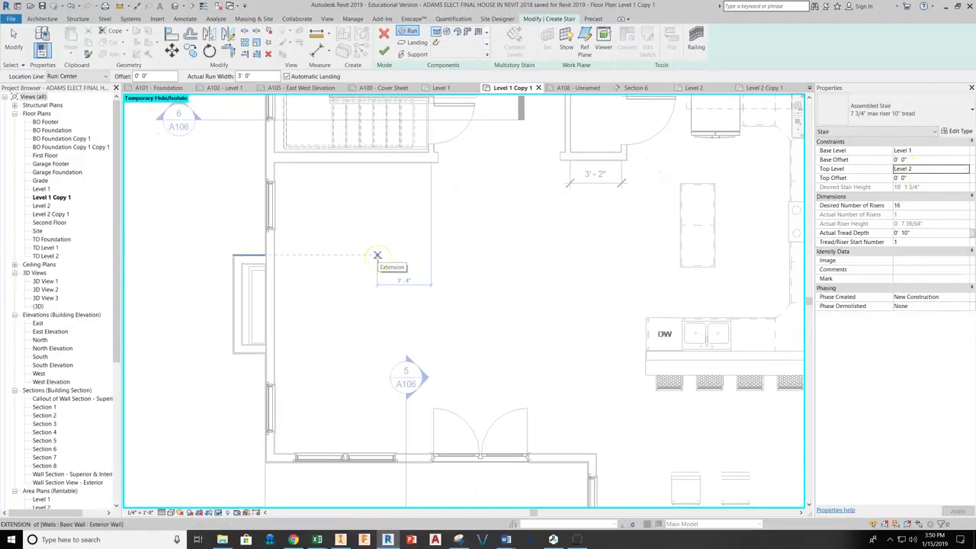
middle_drag(394, 277, 399, 326)
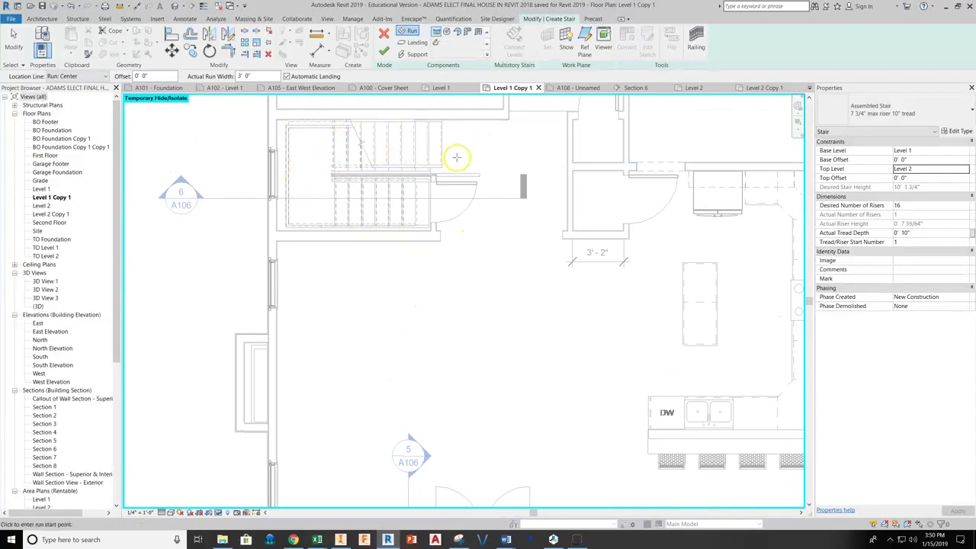
scroll(454, 157, down, 2)
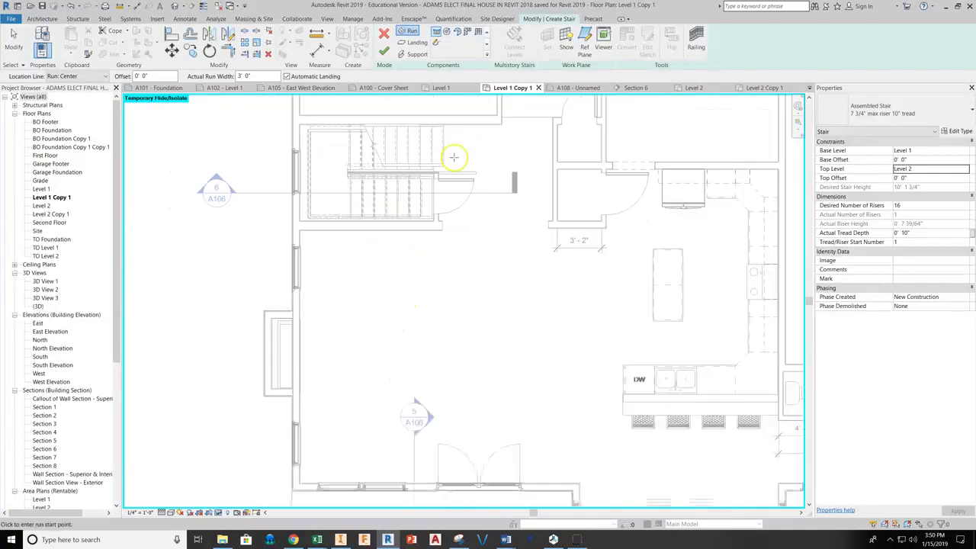
click(376, 268)
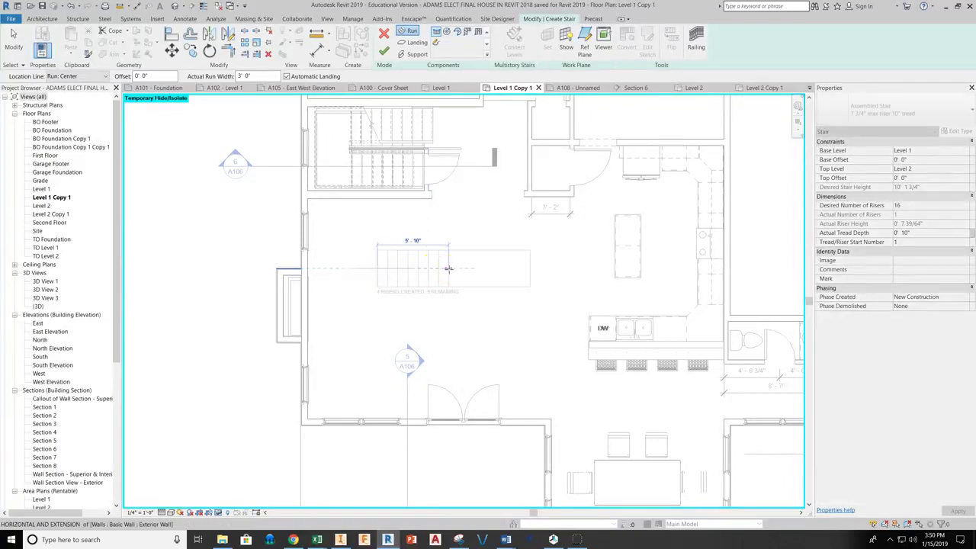
scroll(450, 269, down, 1)
scroll(449, 269, up, 3)
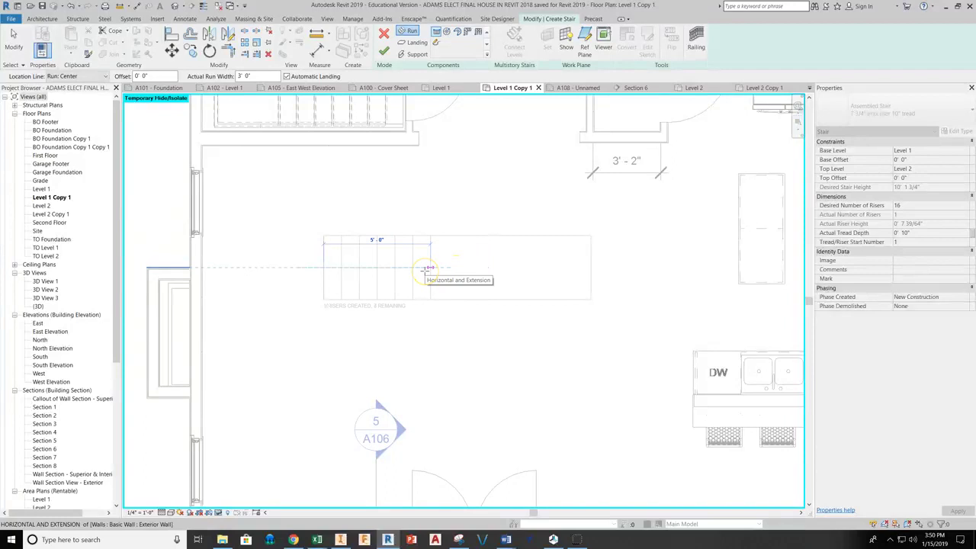
click(441, 269)
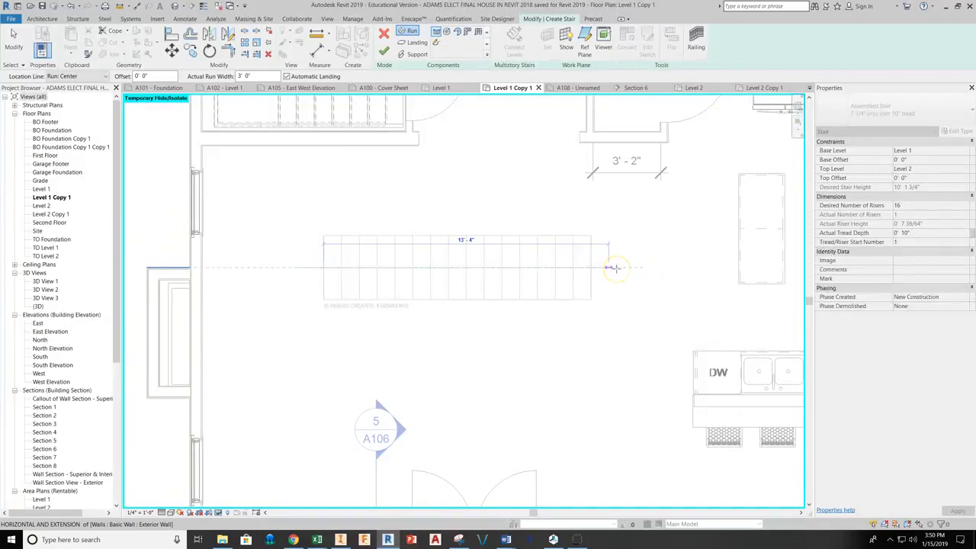
click(616, 268)
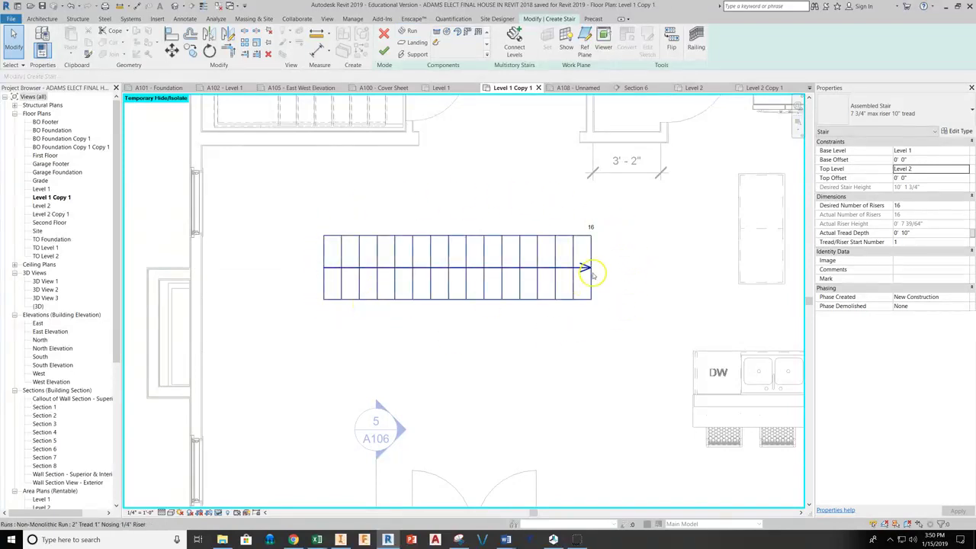
Finish the stair, then cut shallow Section 9 lengthwise through it.
click(384, 51)
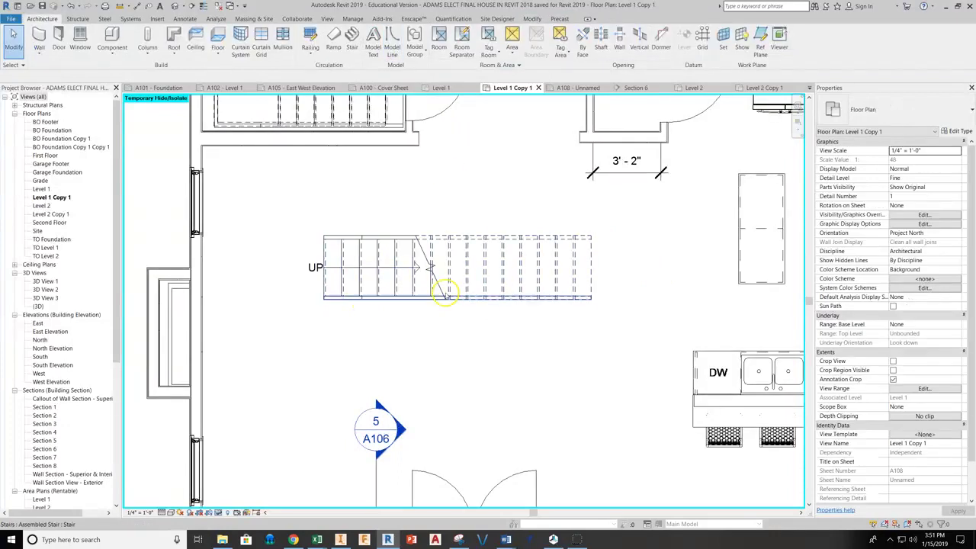
scroll(441, 289, down, 3)
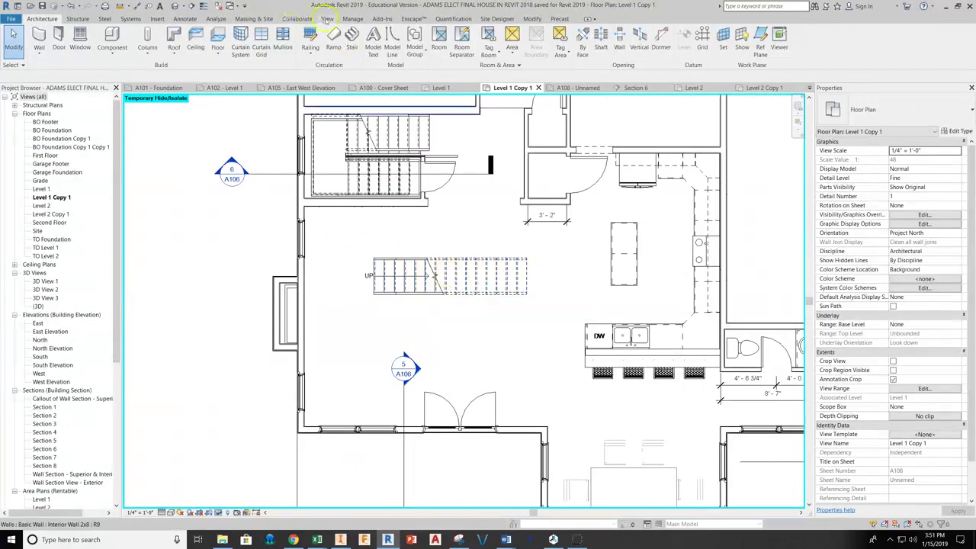
click(326, 19)
click(321, 40)
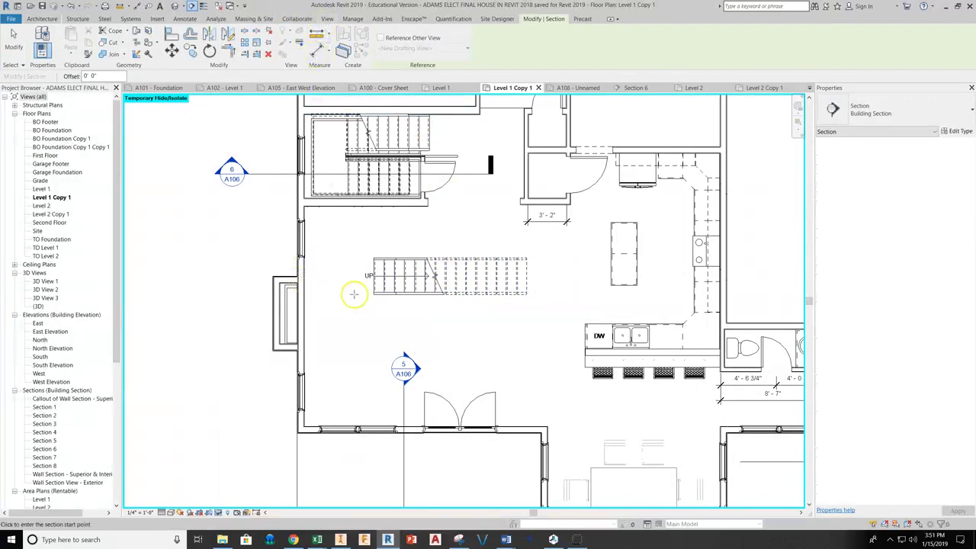
click(321, 275)
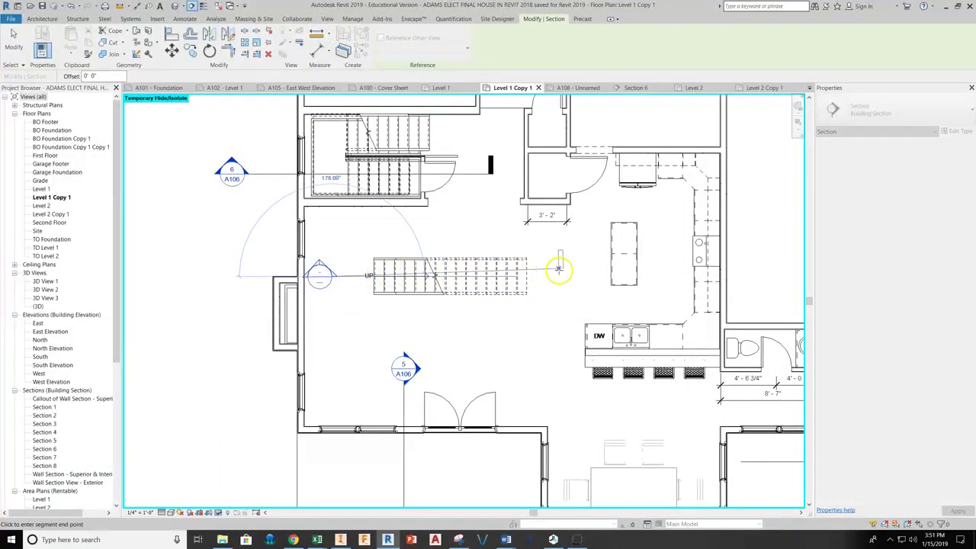
click(559, 270)
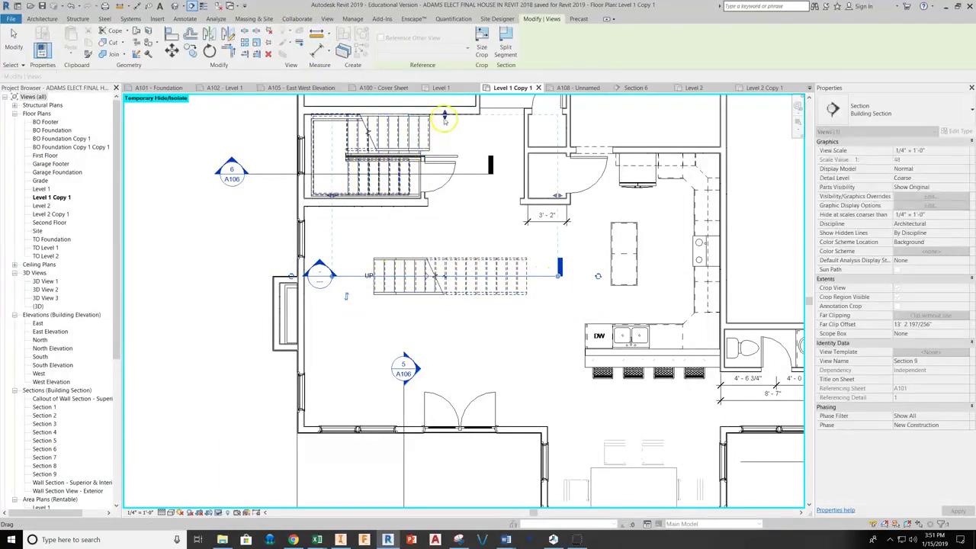
drag(445, 118, 444, 241)
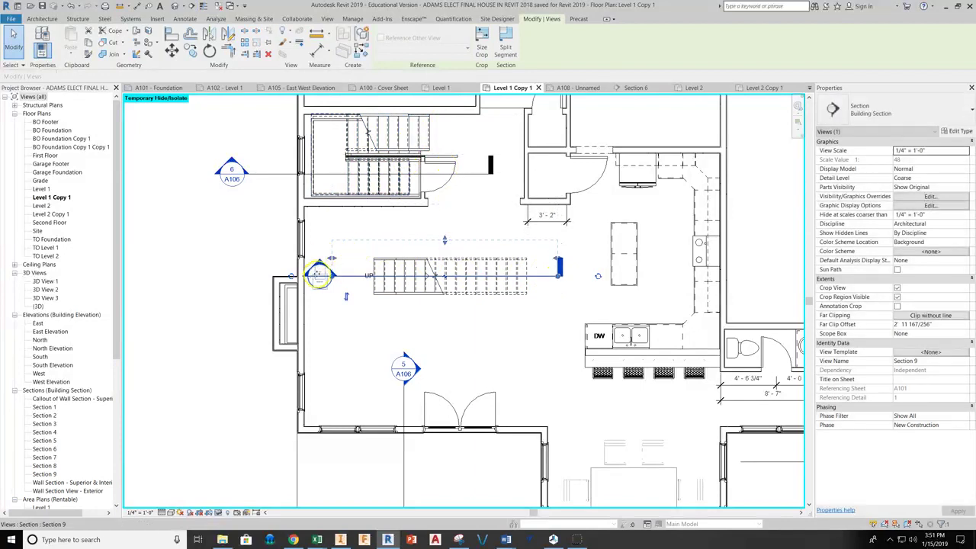
key(Escape)
double_click(318, 275)
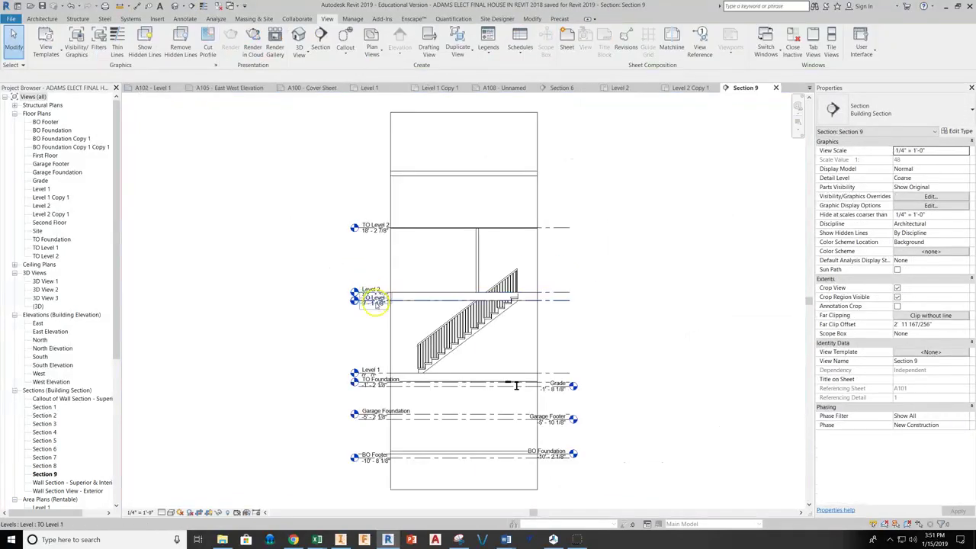
scroll(488, 324, up, 4)
scroll(321, 432, up, 2)
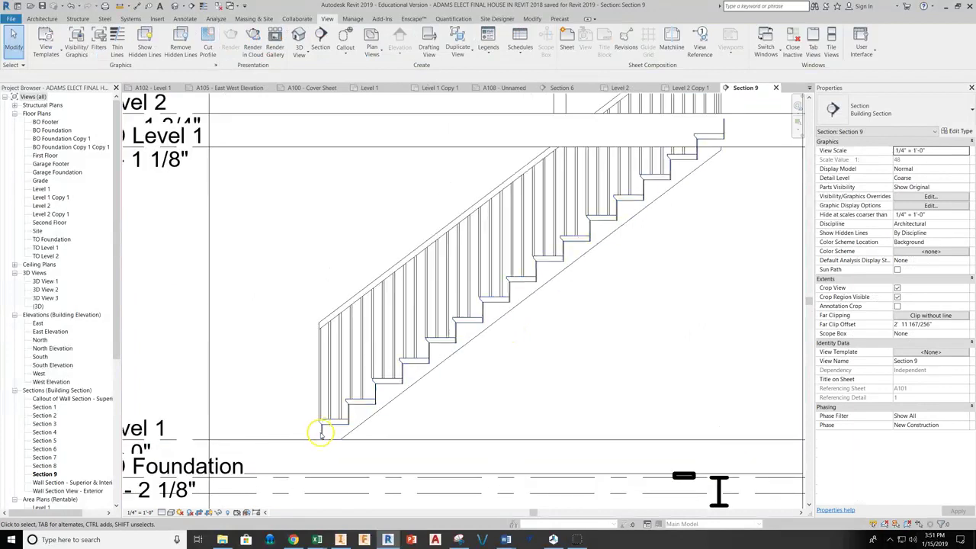
scroll(321, 432, down, 2)
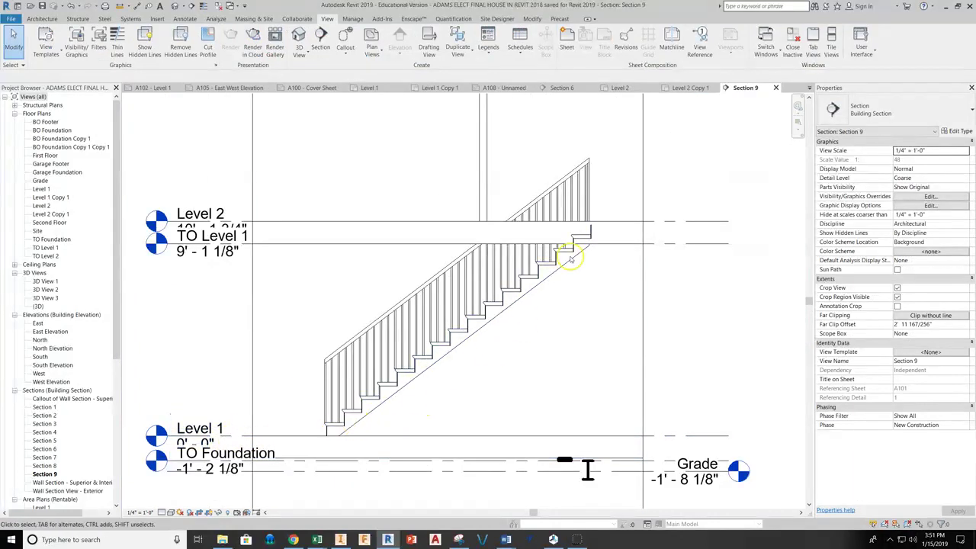
scroll(581, 247, up, 4)
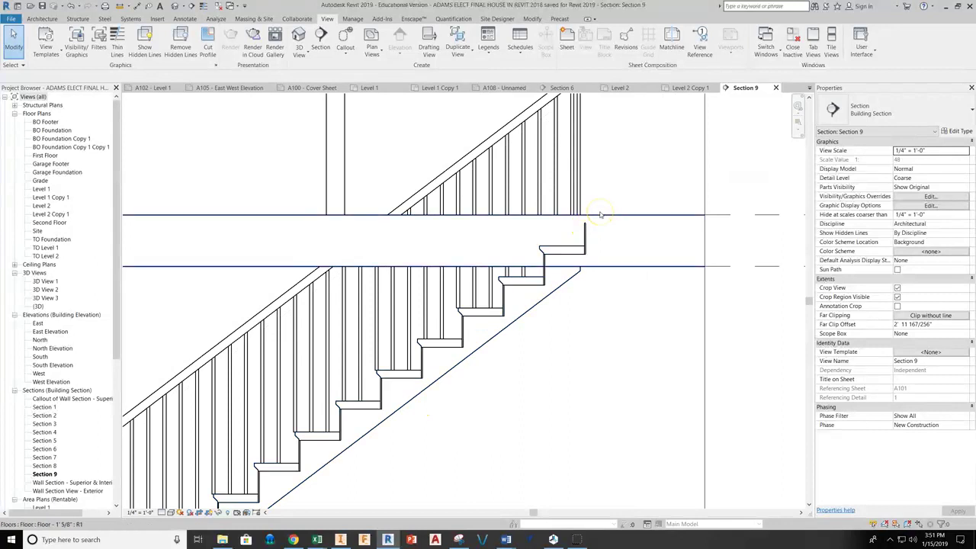
scroll(600, 216, down, 3)
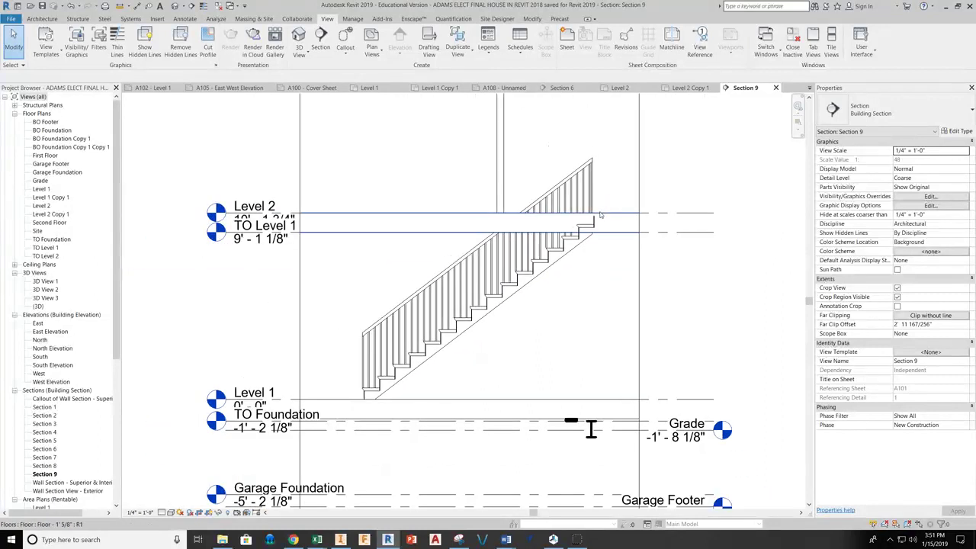
click(606, 218)
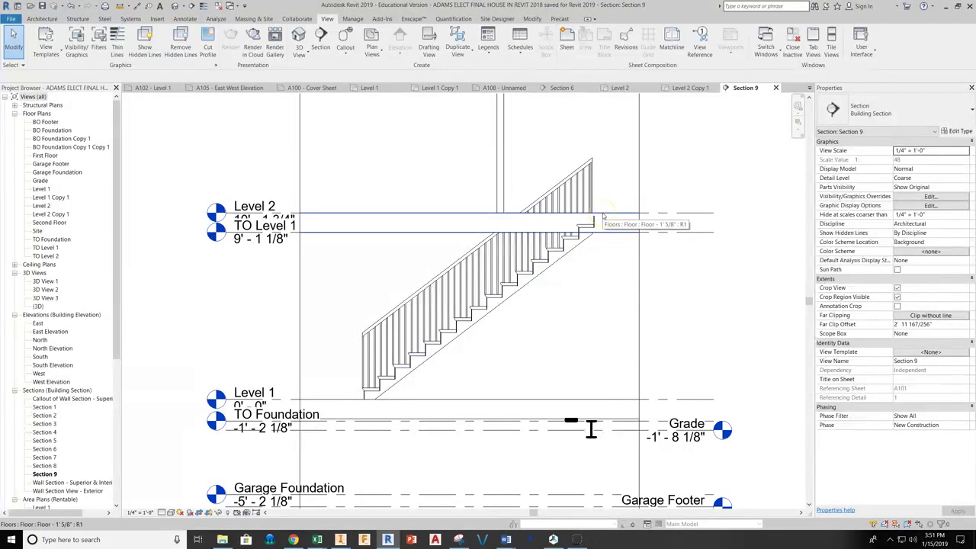
Switch to the Level 2 plan and edit the floor slab's boundary.
click(468, 215)
click(621, 88)
click(451, 144)
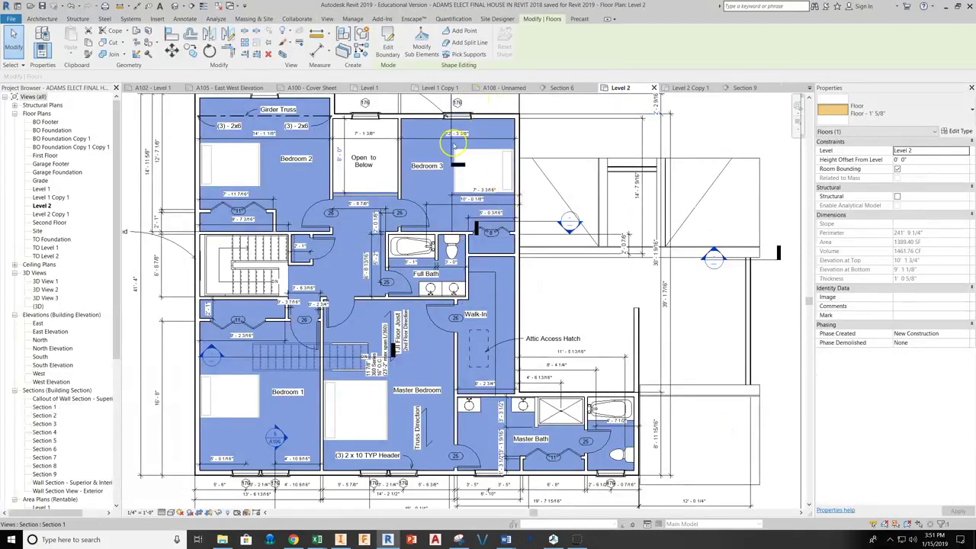
click(388, 47)
scroll(263, 372, up, 6)
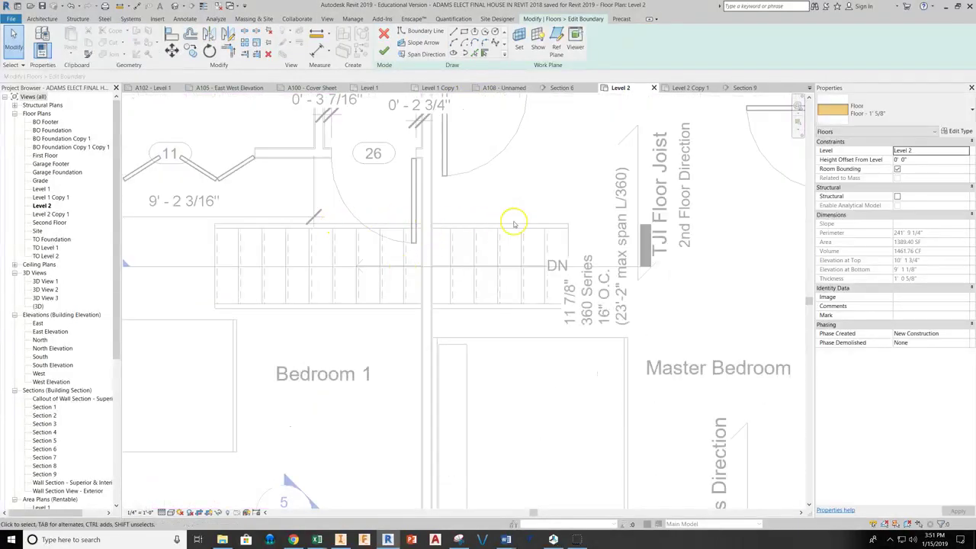
Sketch a rectangular opening around the stair and finish, declining to attach walls.
click(455, 32)
click(215, 226)
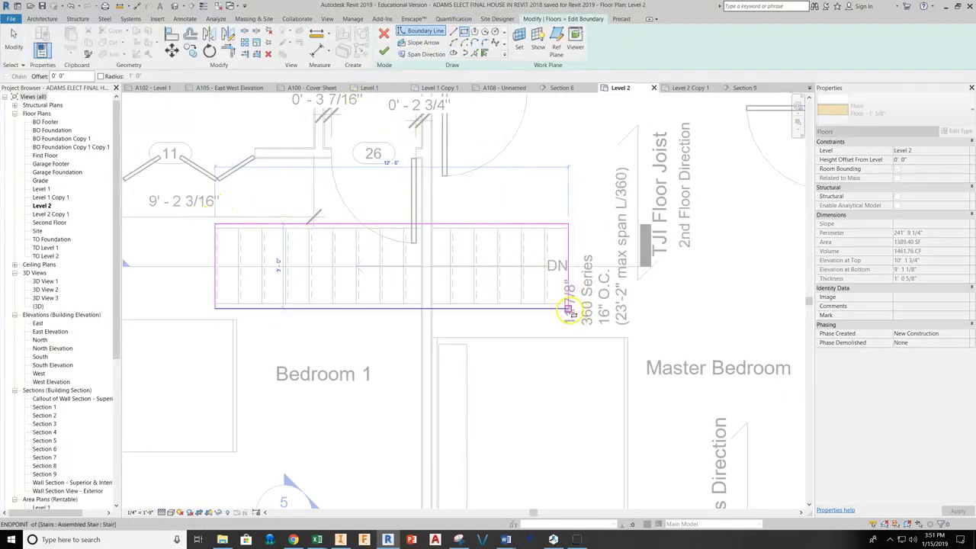
click(568, 309)
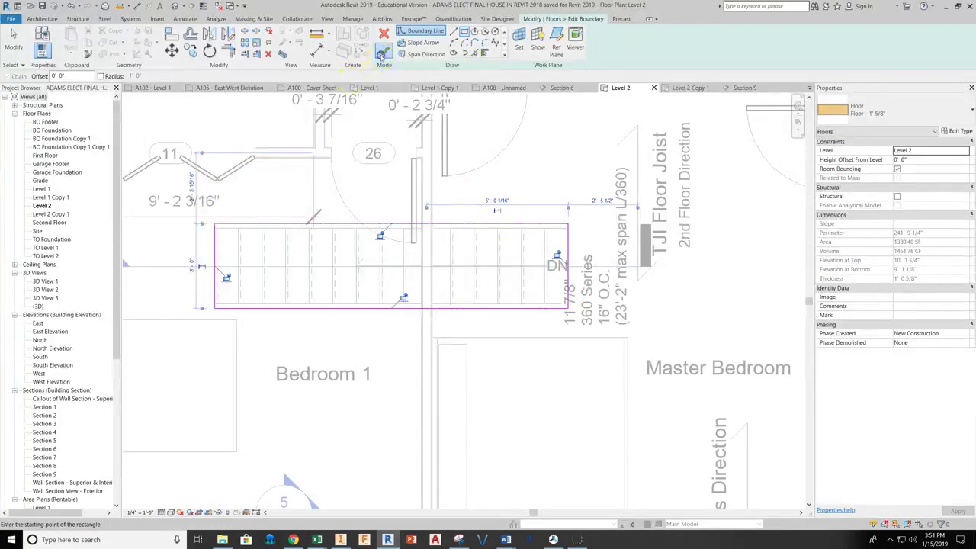
click(382, 53)
click(549, 275)
scroll(377, 295, up, 2)
scroll(365, 286, down, 4)
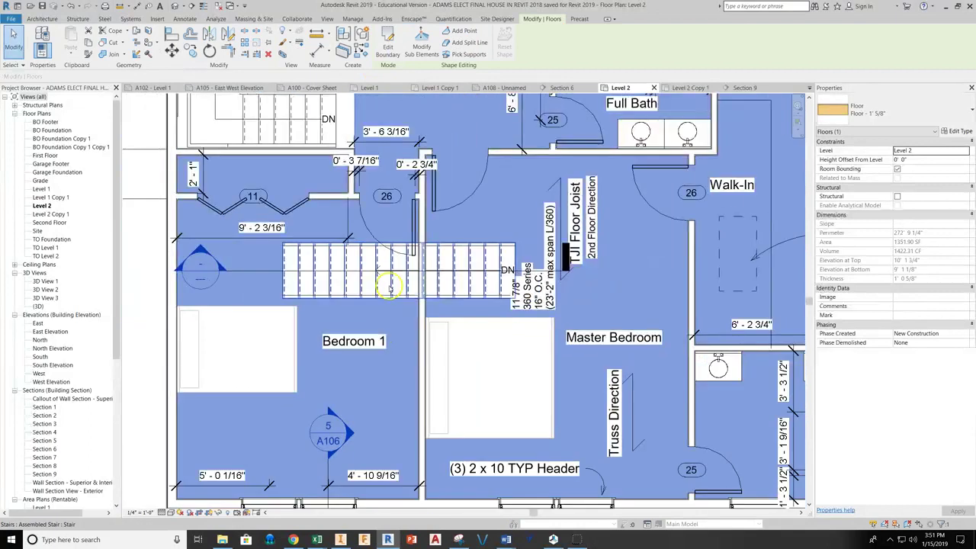
key(Escape)
scroll(290, 229, down, 2)
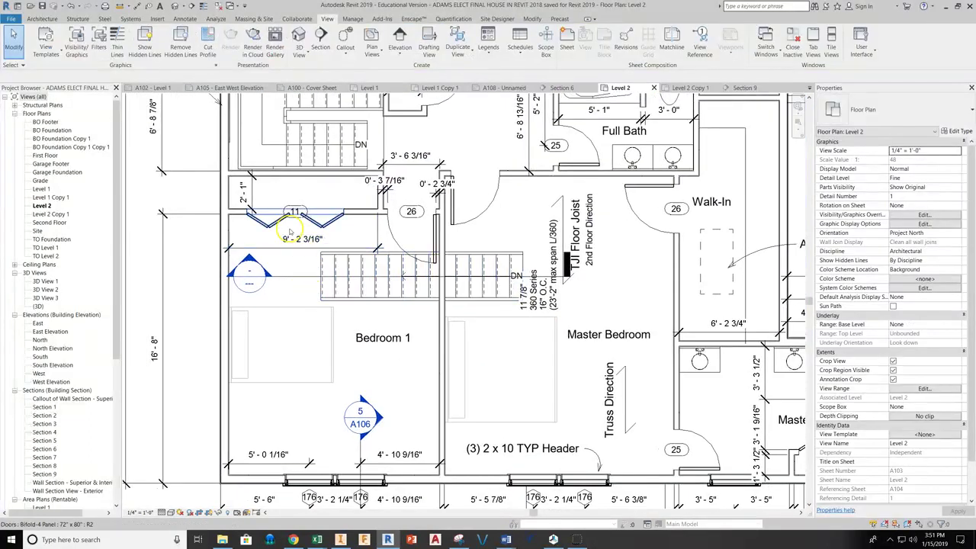
click(299, 53)
click(312, 84)
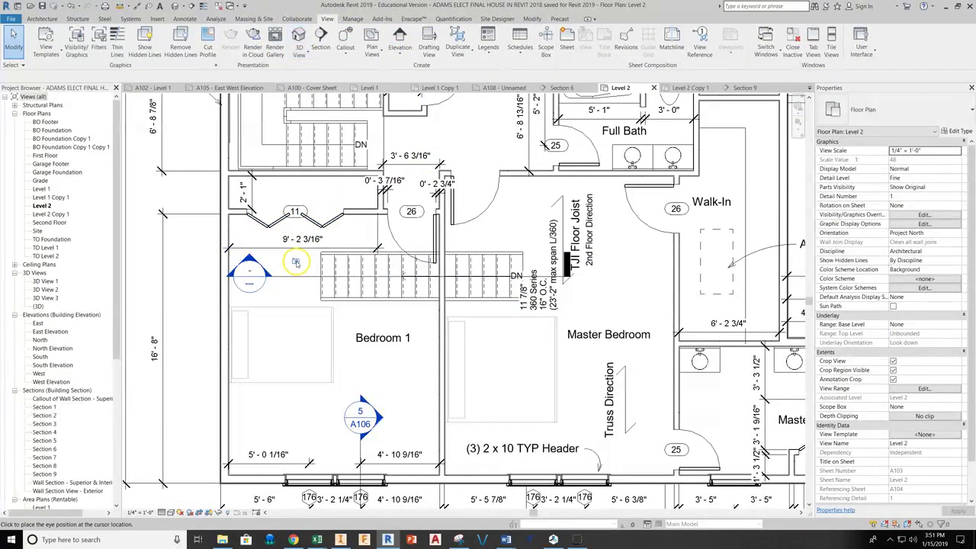
click(544, 256)
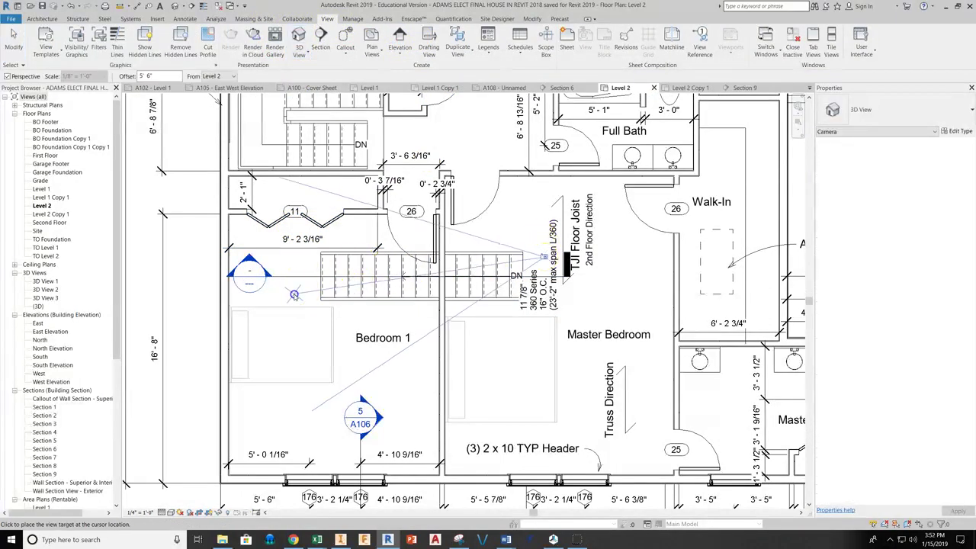
click(294, 295)
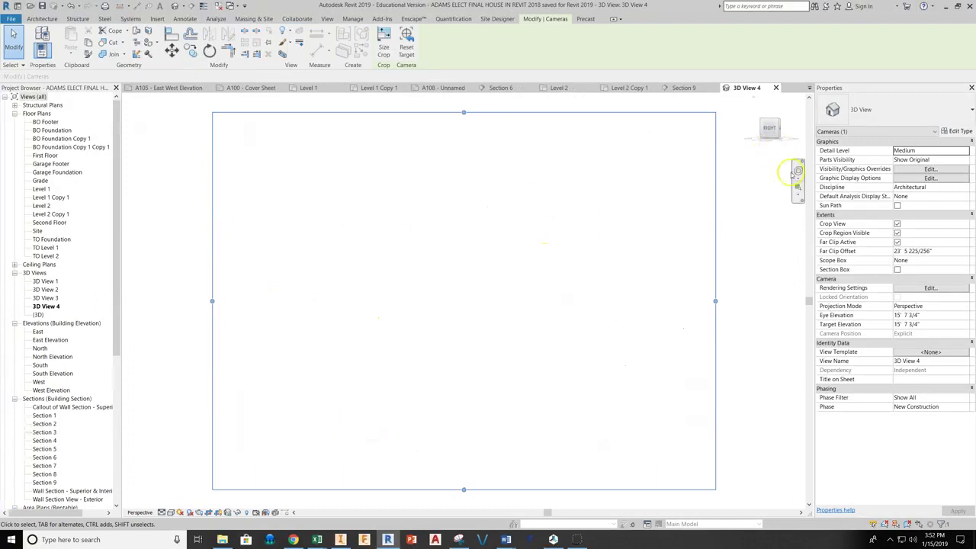
click(797, 172)
drag(661, 222, 616, 355)
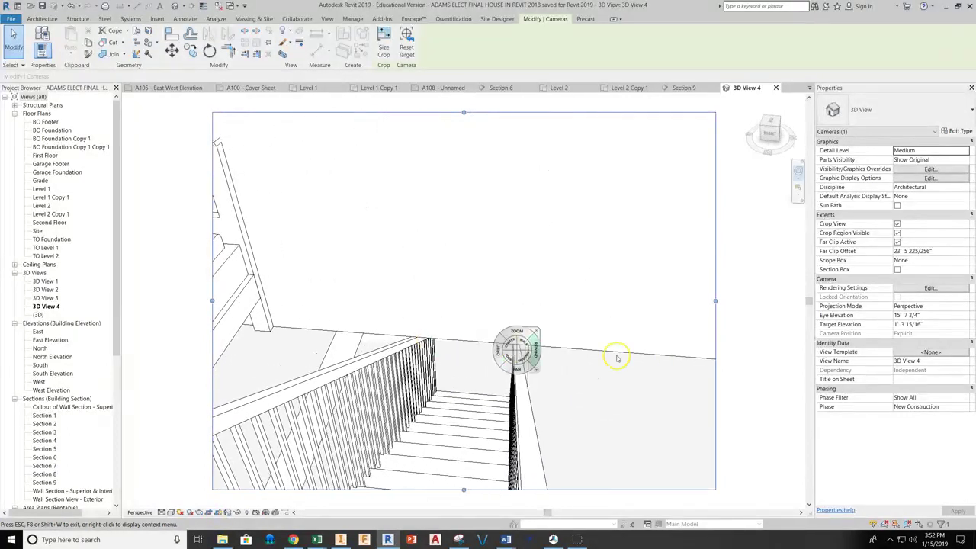
click(553, 344)
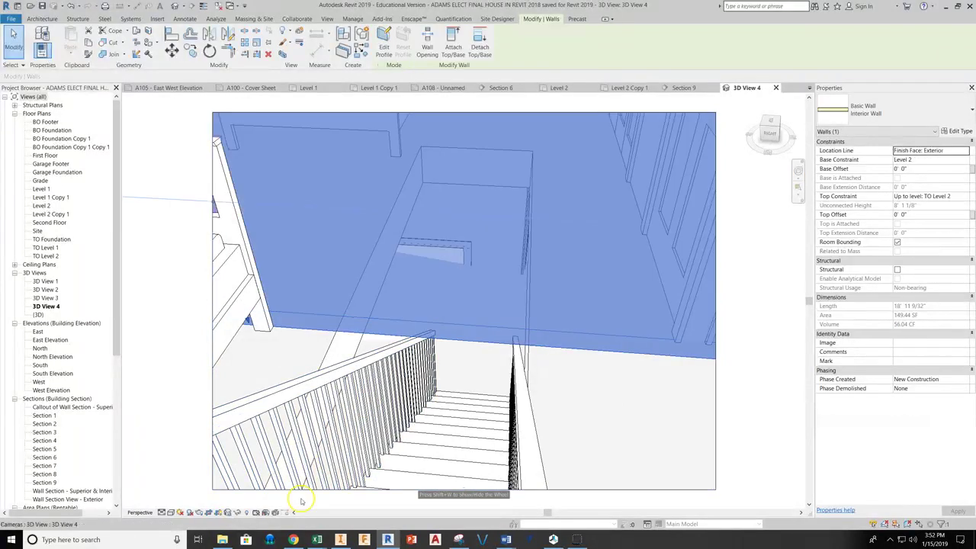
click(237, 513)
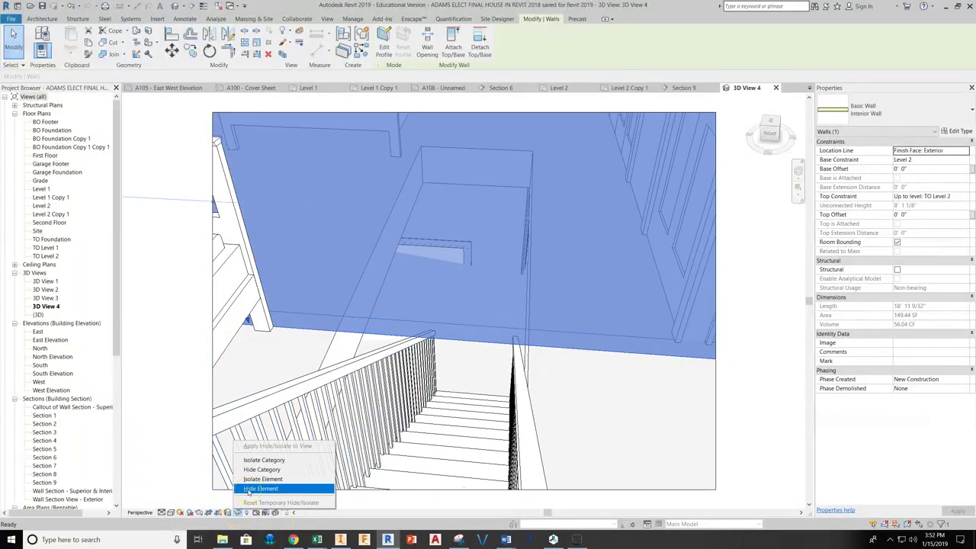
click(259, 489)
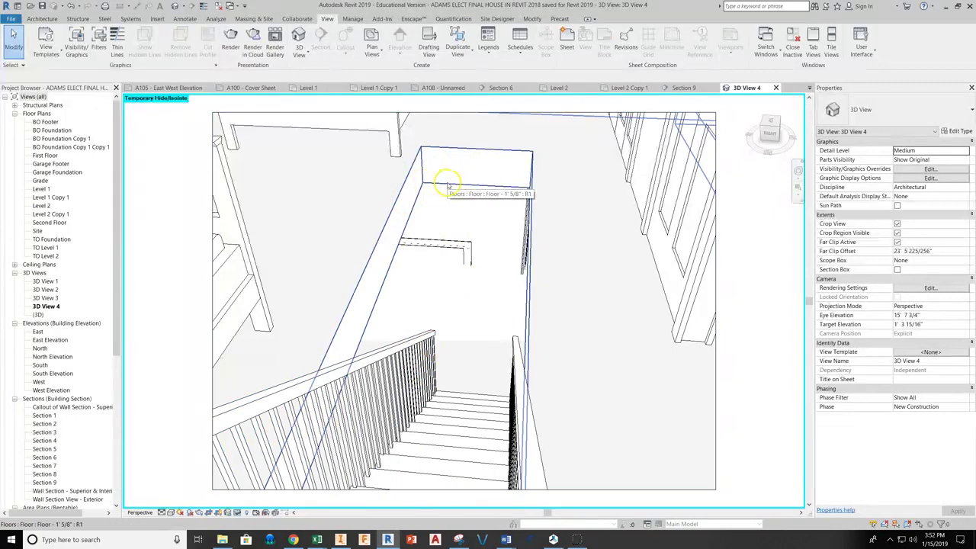
click(798, 171)
drag(561, 221, 608, 106)
Delete the old straight stair from the Level 1 Copy 1 plan.
click(571, 88)
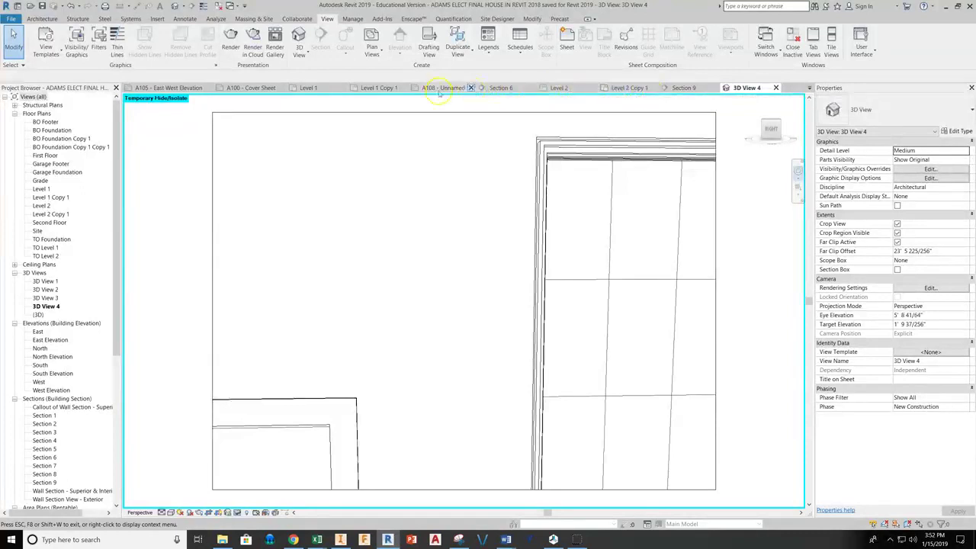
click(380, 88)
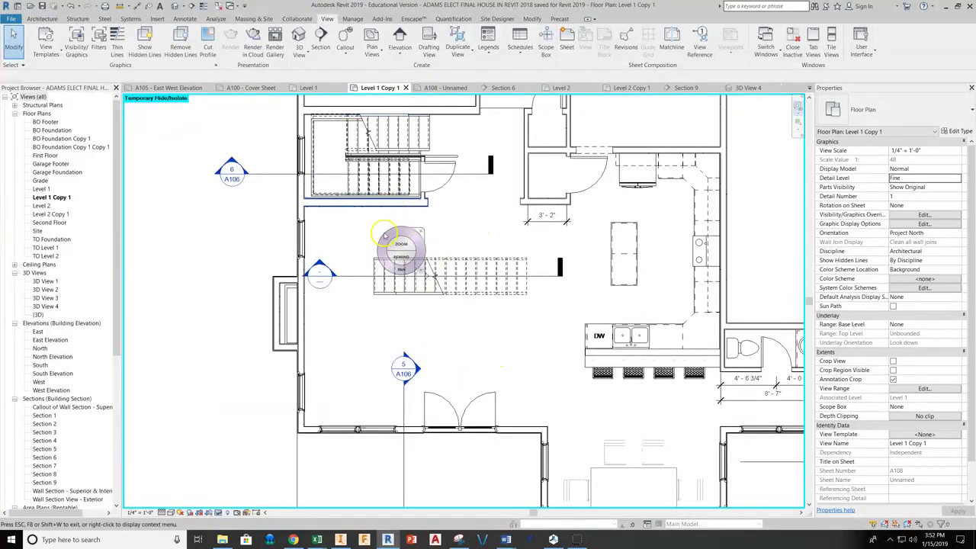
key(Escape)
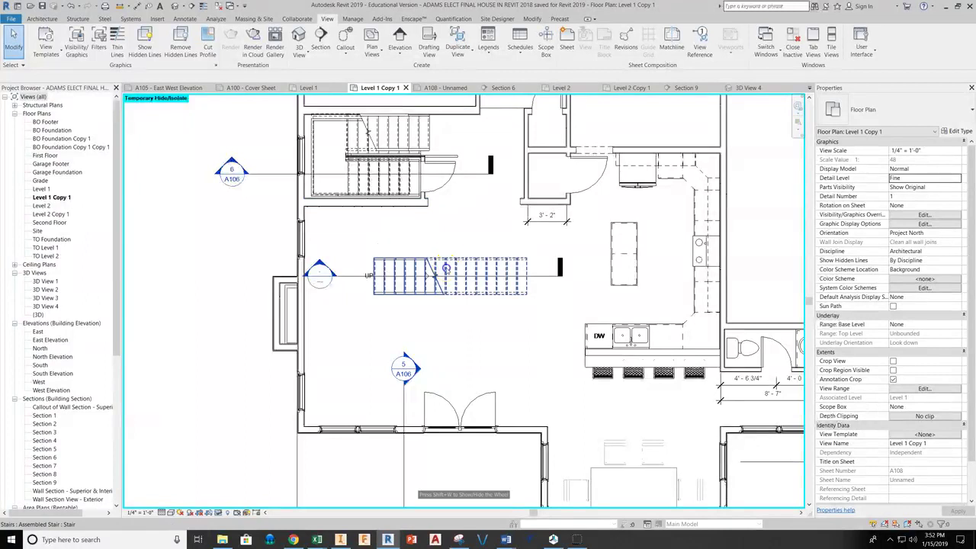
click(426, 259)
key(Delete)
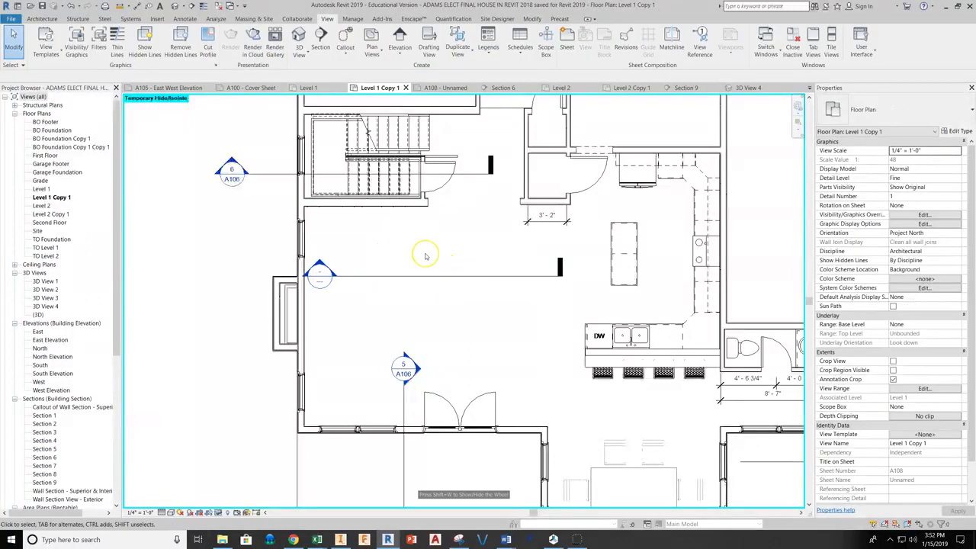
middle_drag(426, 256, 403, 261)
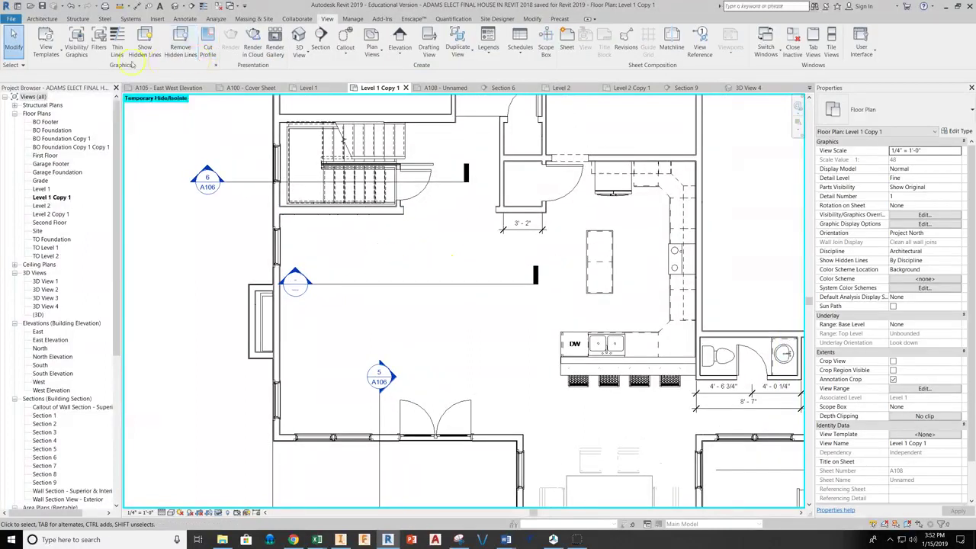
Start a new stair with its Top Level set to Level 2.
click(43, 19)
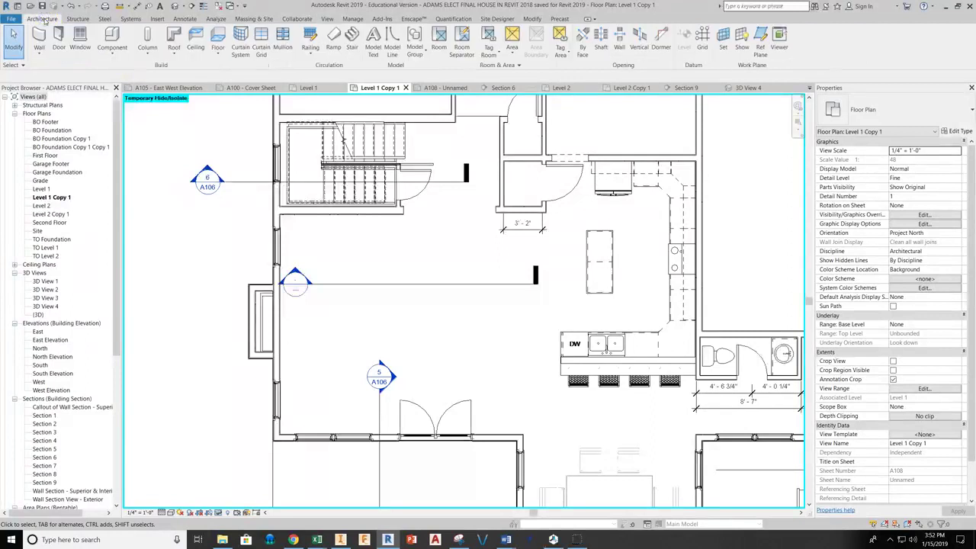
click(353, 44)
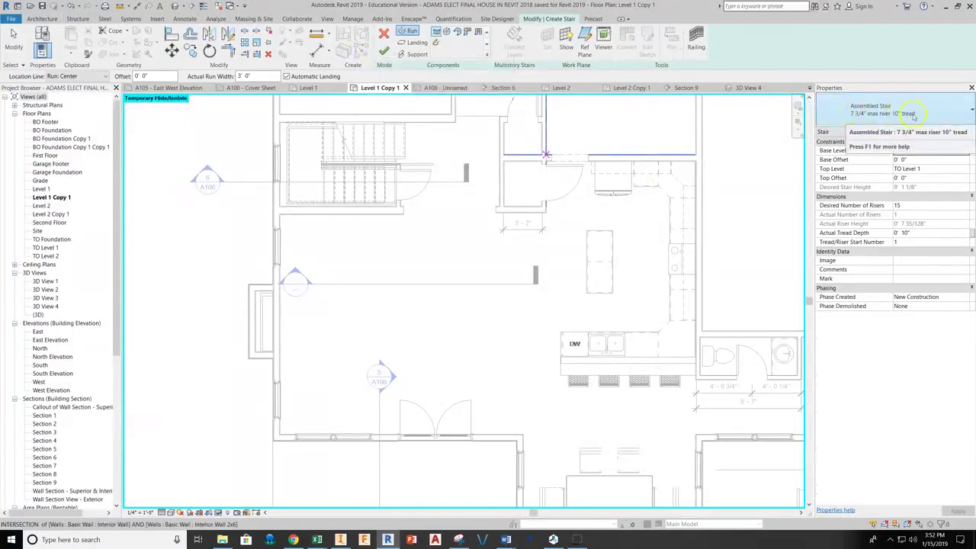
click(949, 168)
click(944, 169)
scroll(925, 210, down, 1)
click(926, 207)
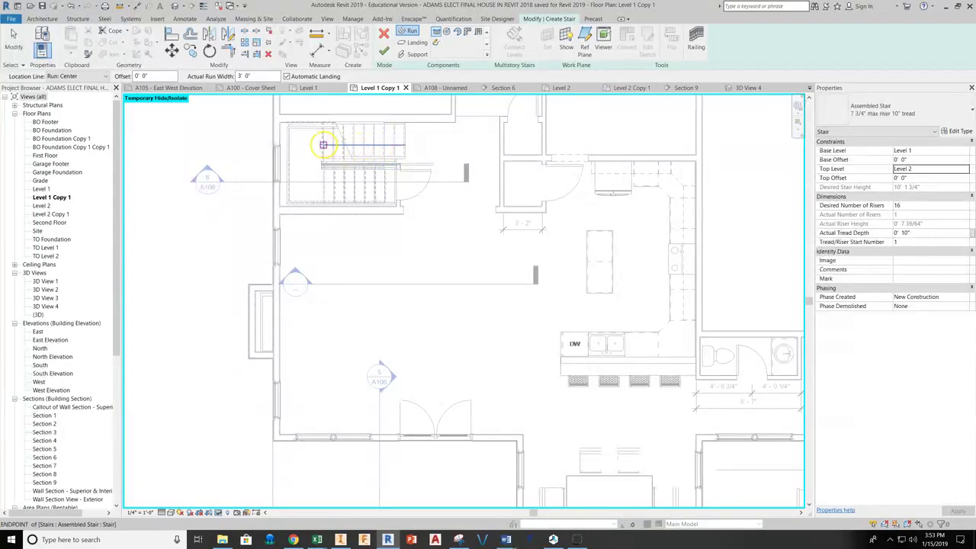
Sketch two parallel runs joined by a landing into a U-shaped 16-riser stair and finish it.
click(455, 257)
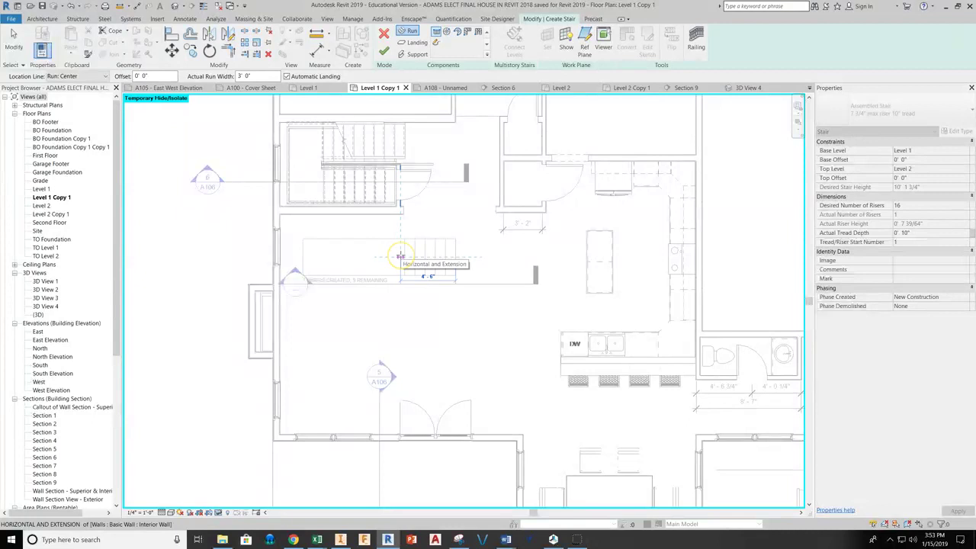
click(394, 256)
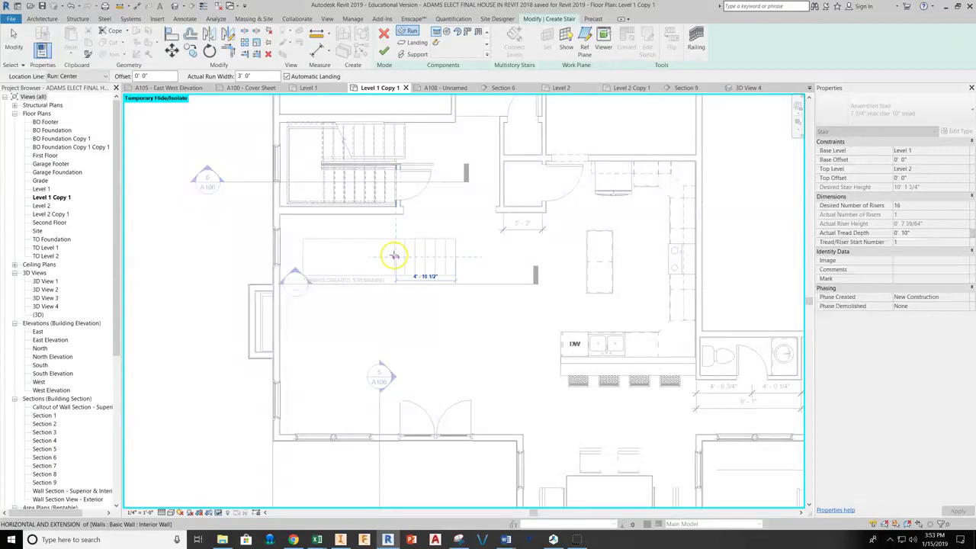
click(385, 257)
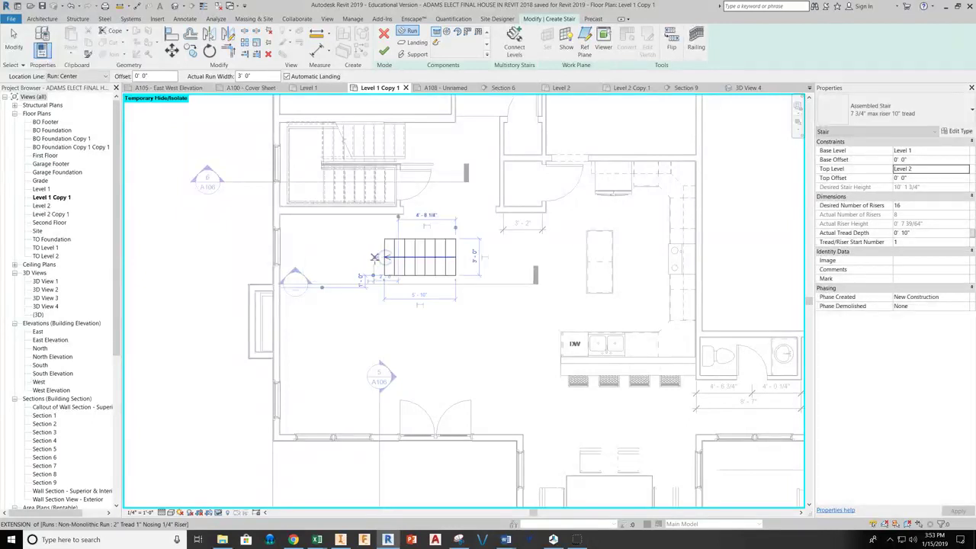
click(384, 311)
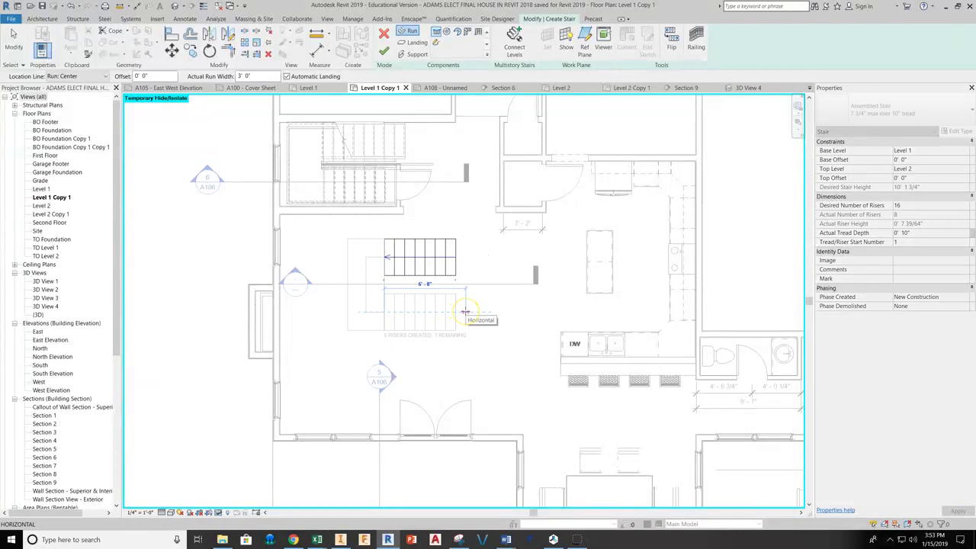
click(478, 312)
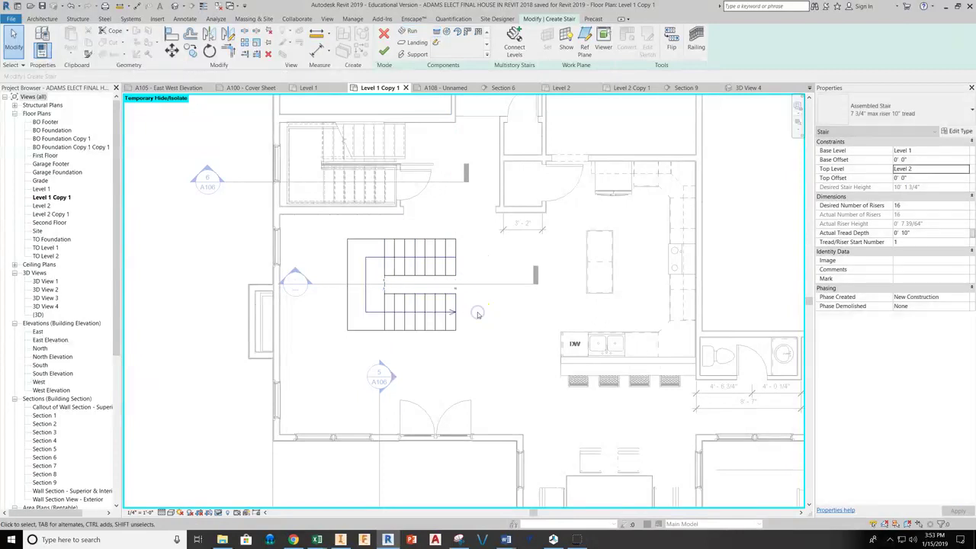
key(Escape)
scroll(435, 305, up, 2)
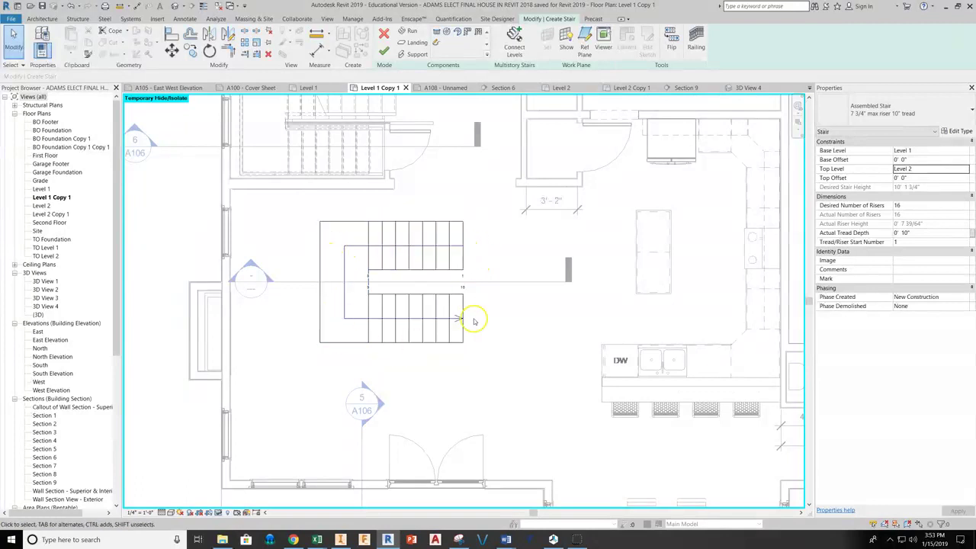
click(387, 54)
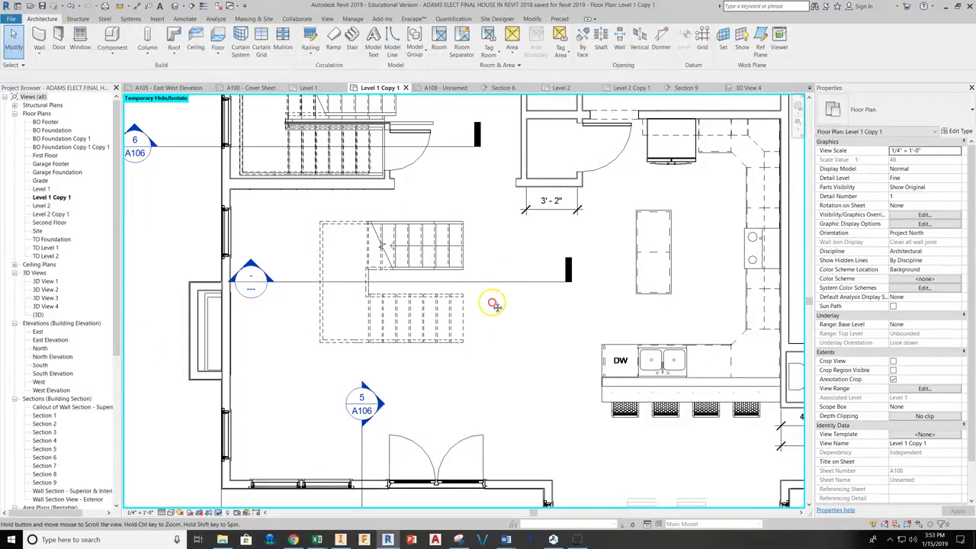
Move Section 9's line across the lower run, deepen it over the whole stair, and open it.
middle_drag(494, 292, 497, 307)
click(322, 296)
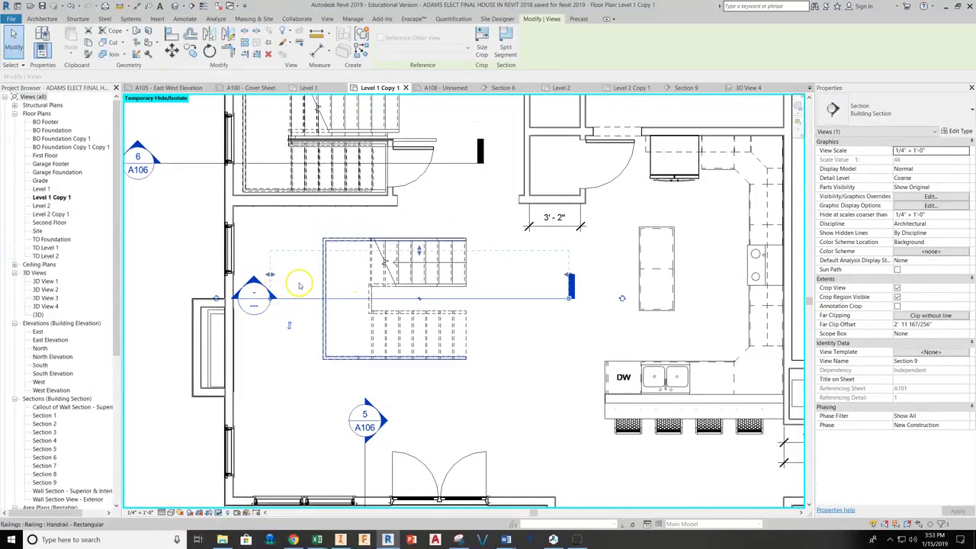
drag(348, 297, 350, 340)
drag(420, 292, 421, 230)
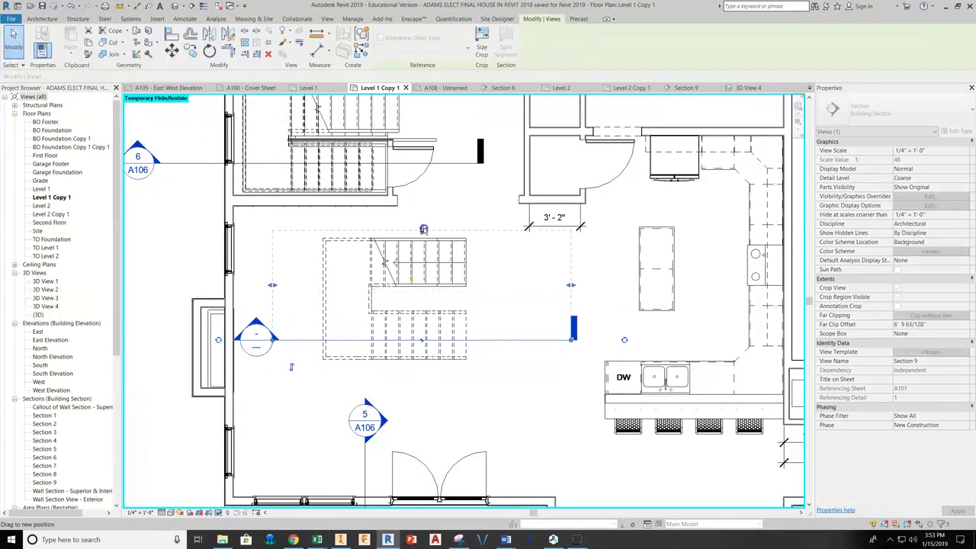
click(277, 283)
double_click(273, 347)
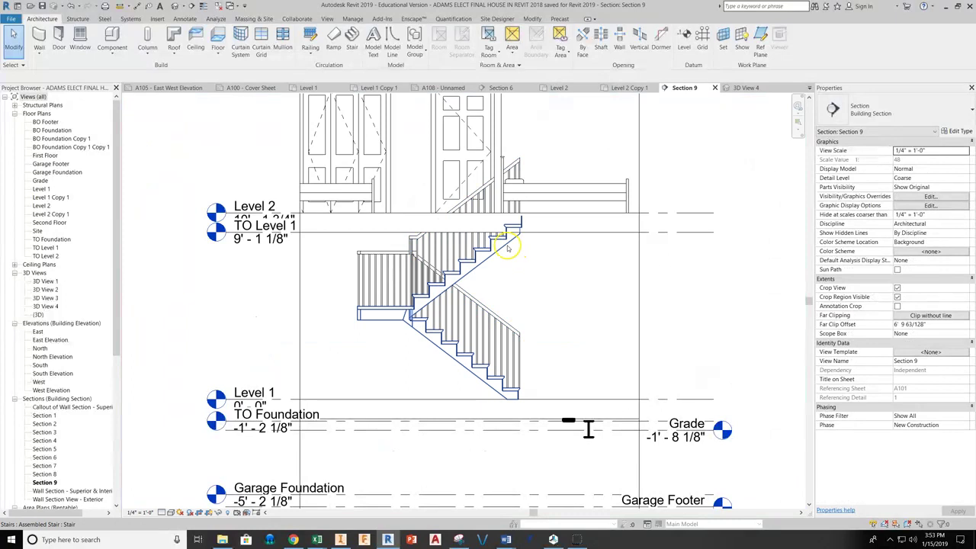
Select the U-shaped stair and the Level 2 floor slab in Section 9 to inspect them.
click(505, 246)
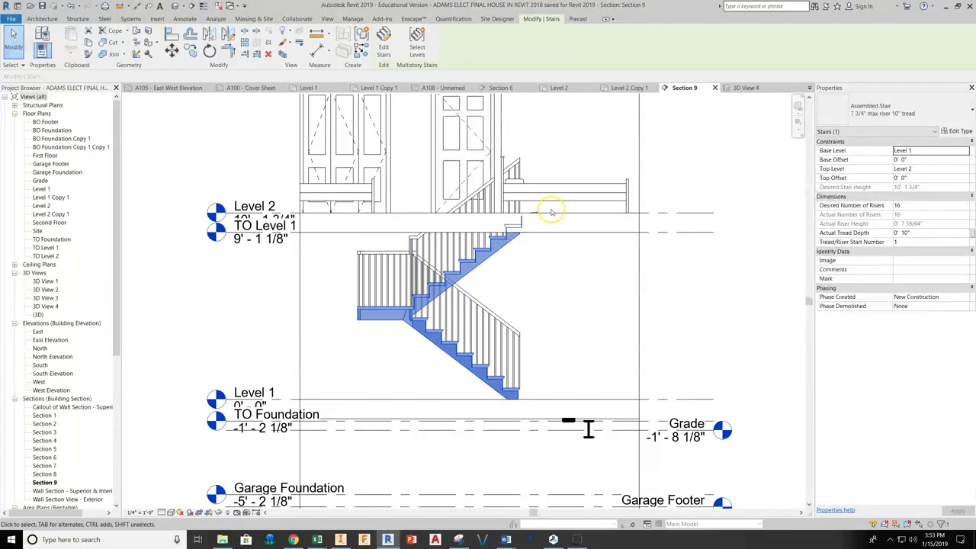
click(573, 221)
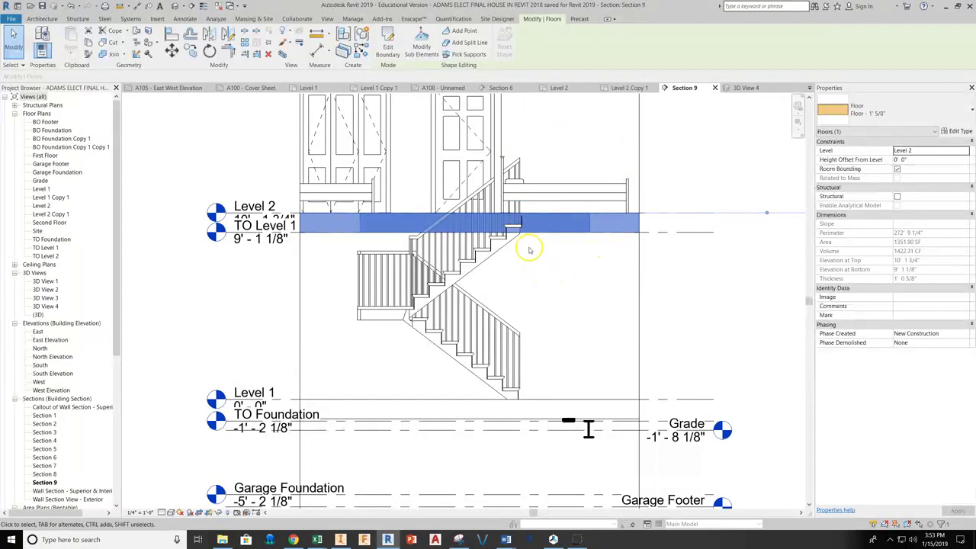
click(573, 297)
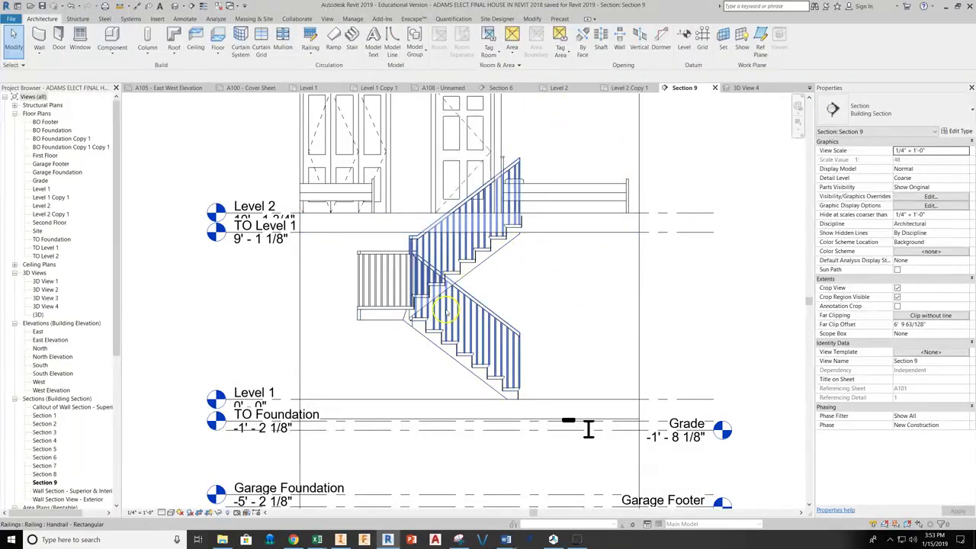